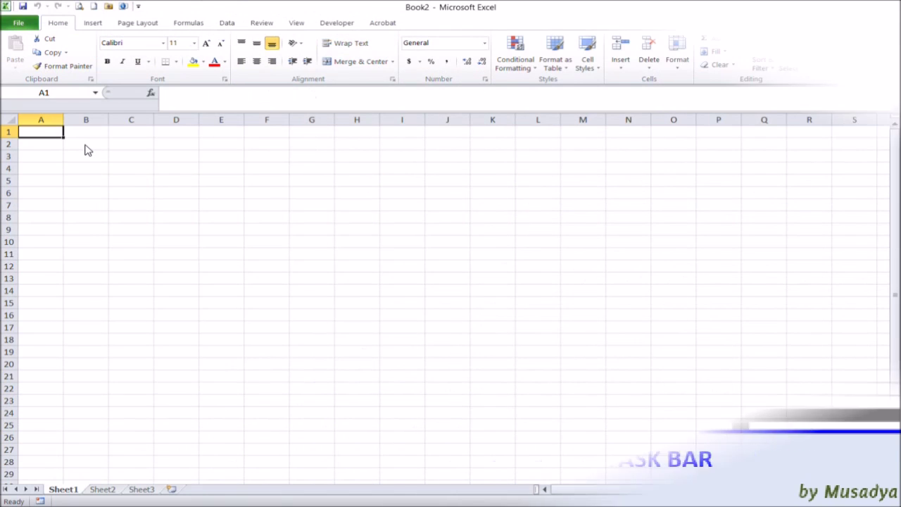
- Enter the labels Project Name, Project Leader and Client's Name in B2:B4
click(87, 146)
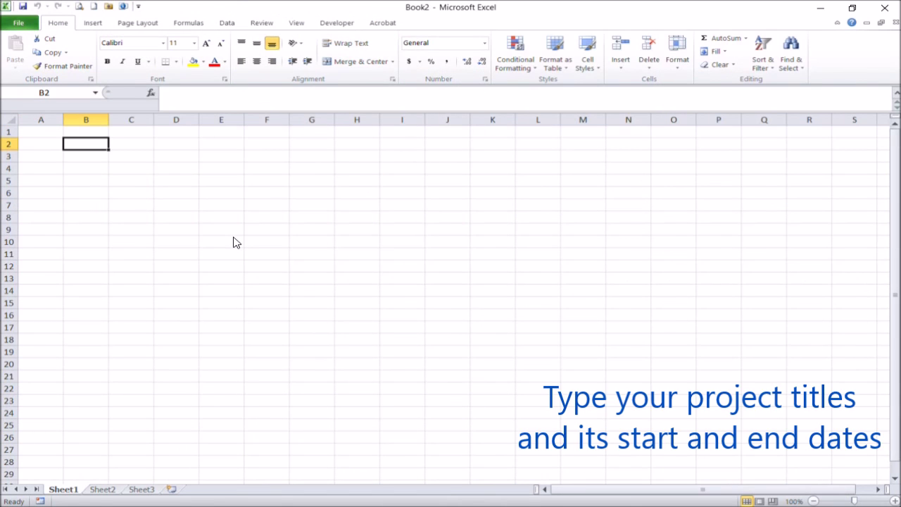
text(Projec)
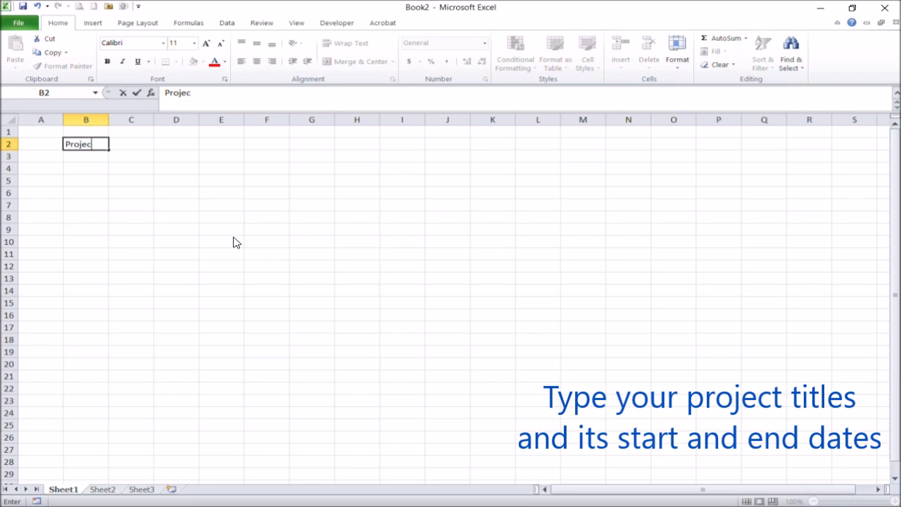
text(t Name)
key(Return)
text(Project Leader)
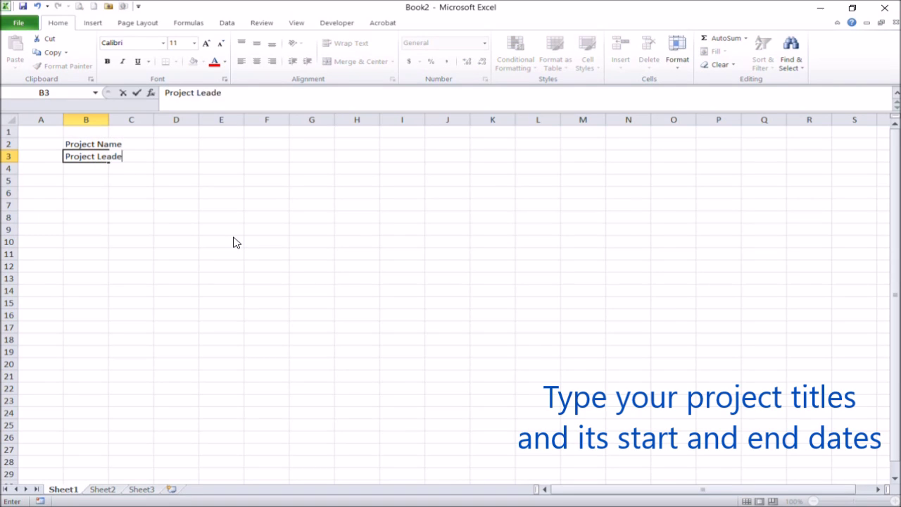
key(Return)
text(Client's Name)
key(Return)
- Add the Project Start Date and Project End labels, then widen column C
text(Project Start Date)
key(Return)
text(Project)
text(End Date)
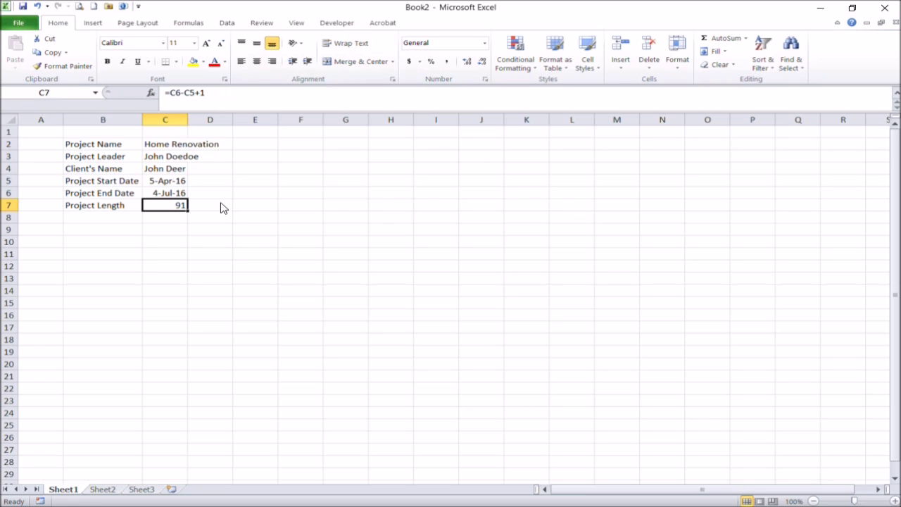
drag(189, 120, 223, 120)
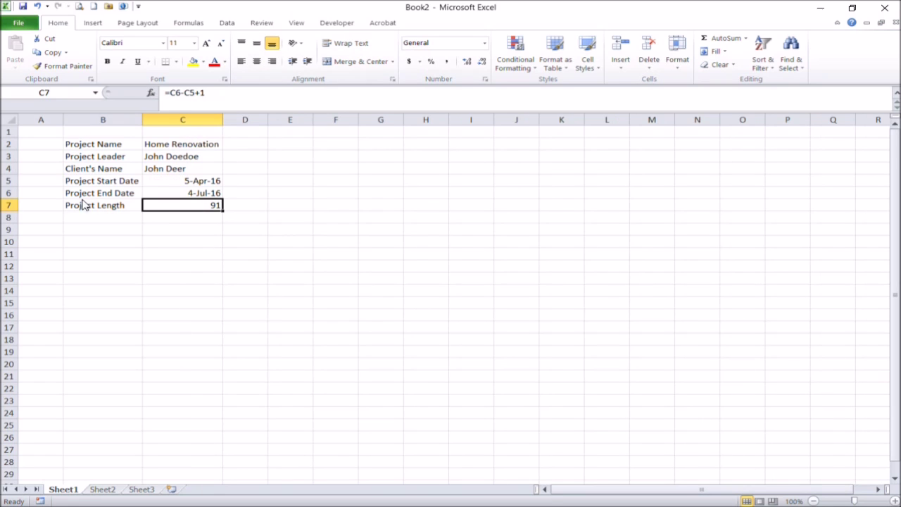
- Enter headers Level, Task, Assignment, Start Date and End Date across B9:F9
click(97, 232)
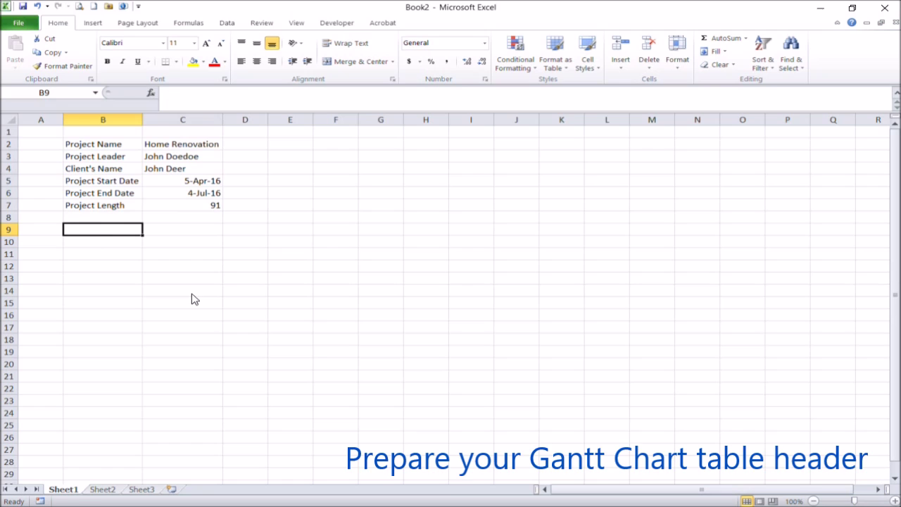
text(Level)
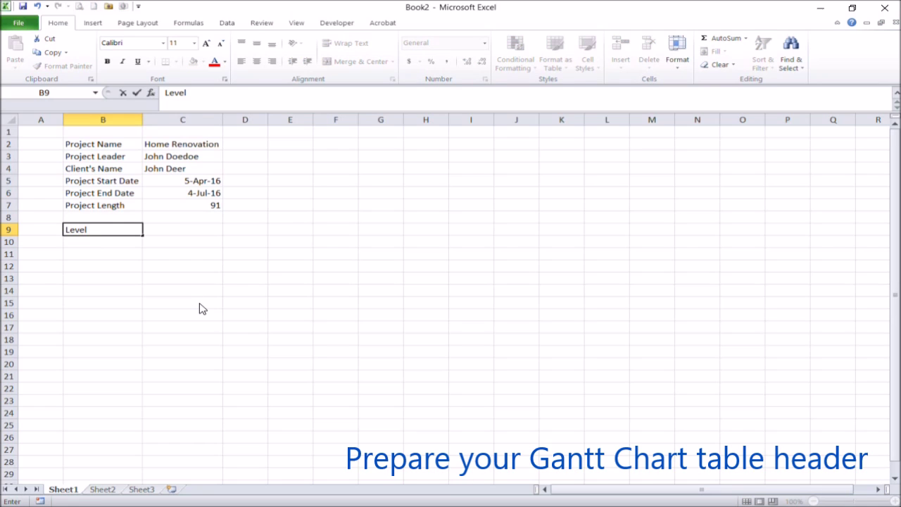
key(Tab)
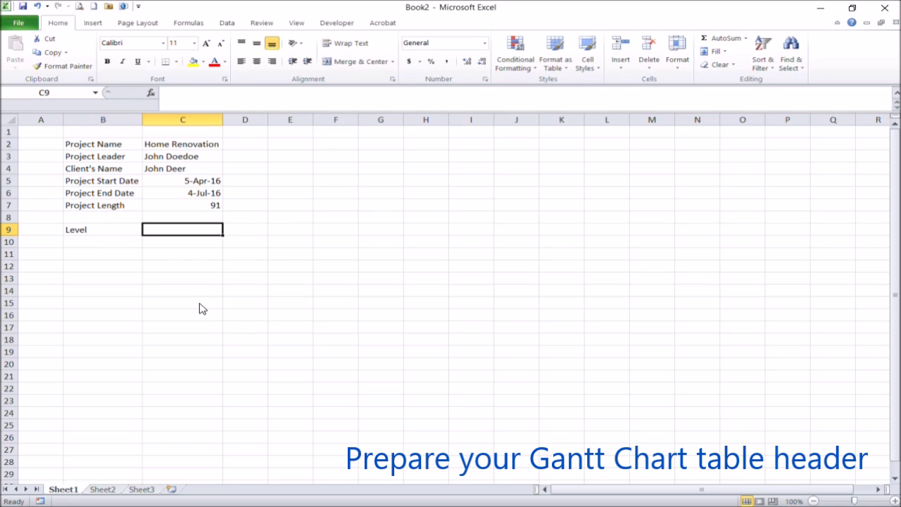
text(Task)
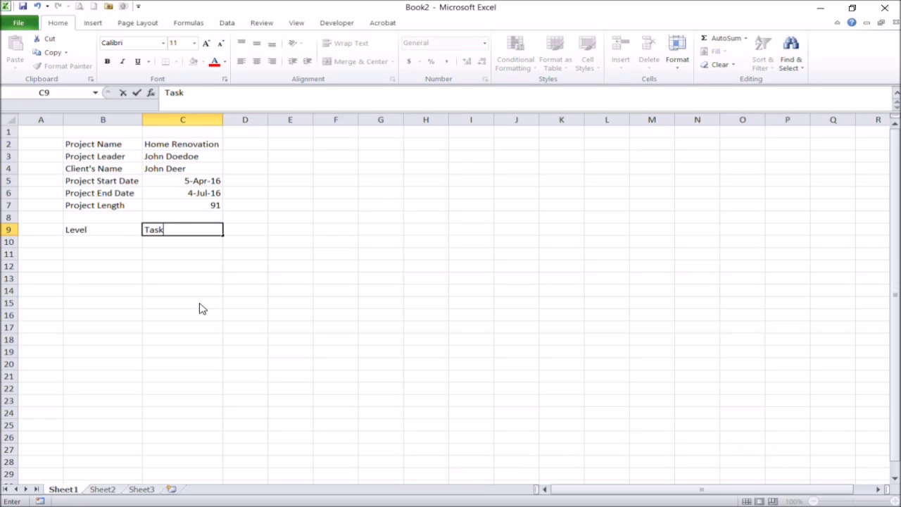
key(Tab)
text(Assig)
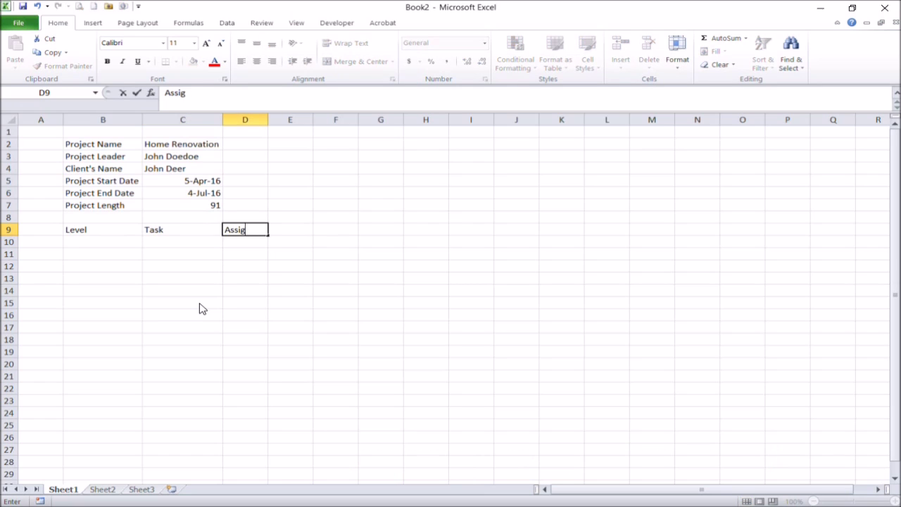
text(nment)
key(Tab)
text(Star)
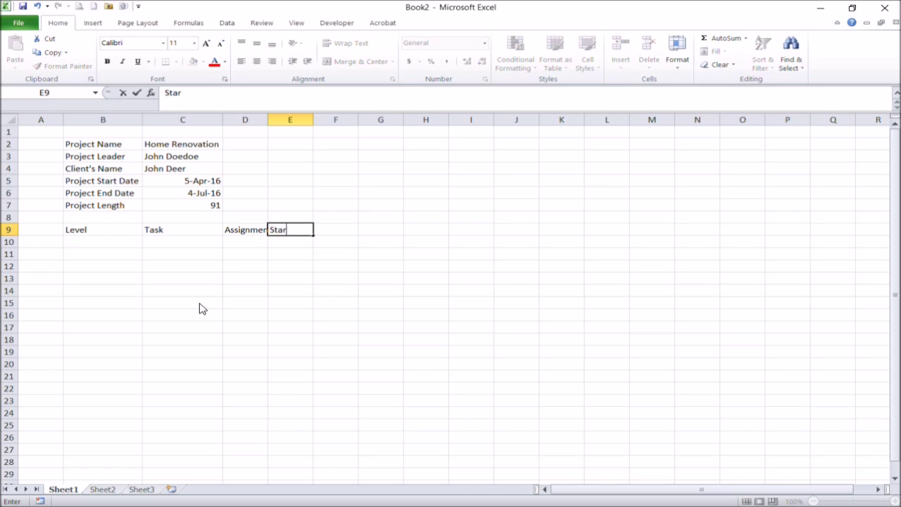
text(t Date)
key(Tab)
text(End Date)
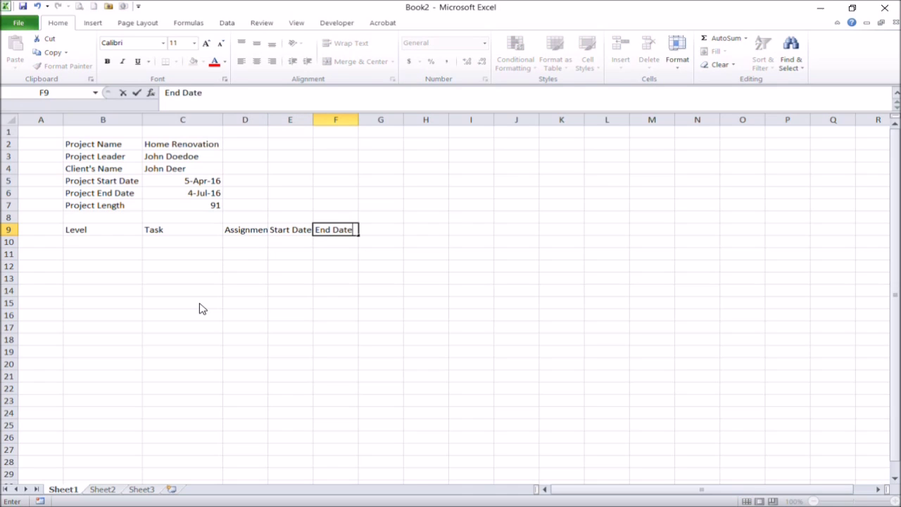
key(Return)
- Add the '# of Workdays' header in G9
key(Up)
key(Right)
text(W)
key(BackSpace)
text(# of Word)
text(days)
key(Return)
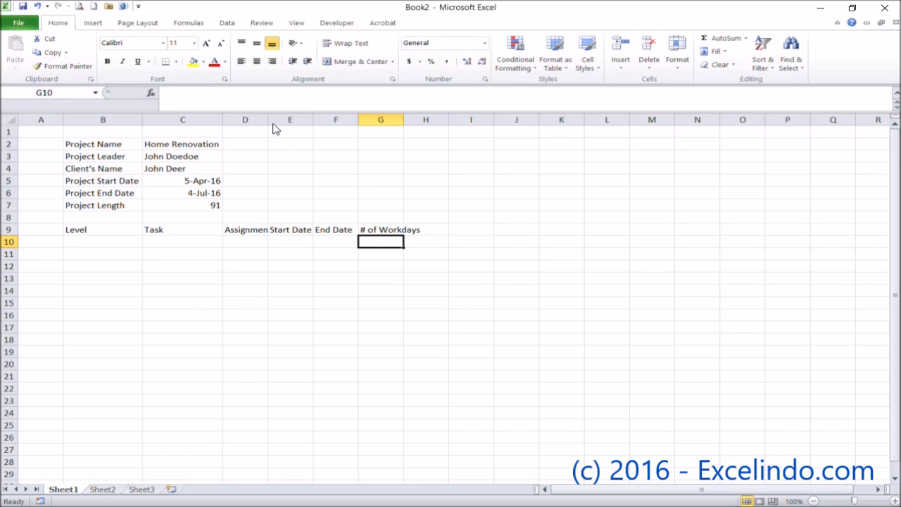
- Autofit columns D and G to their headers and enter level 1 in B10
double_click(268, 120)
double_click(410, 120)
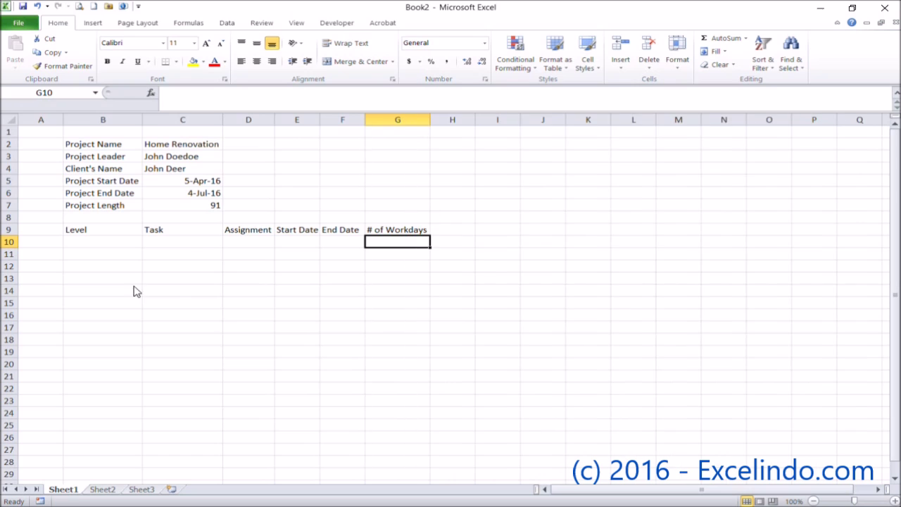
click(106, 232)
click(109, 245)
text(1)
key(Return)
click(109, 246)
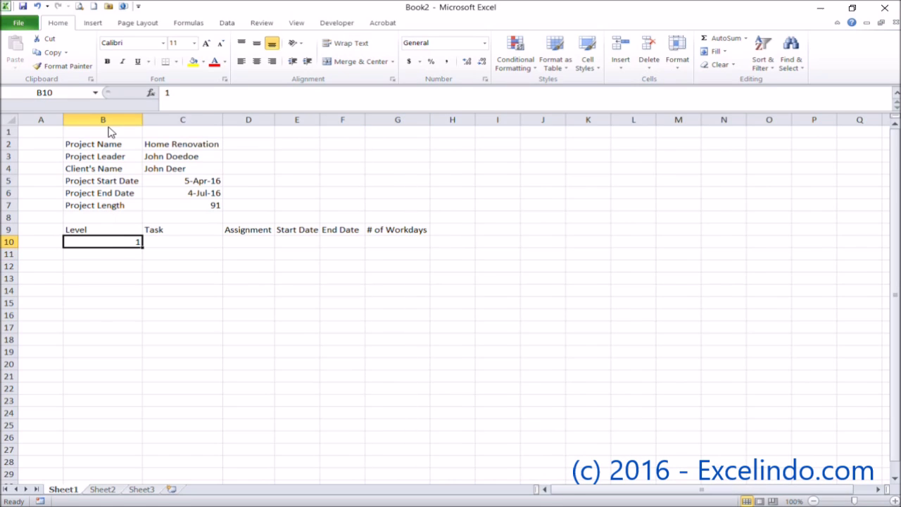
- Move the project details block one column right, starting at C2
drag(105, 145, 181, 216)
key(ctrl+x)
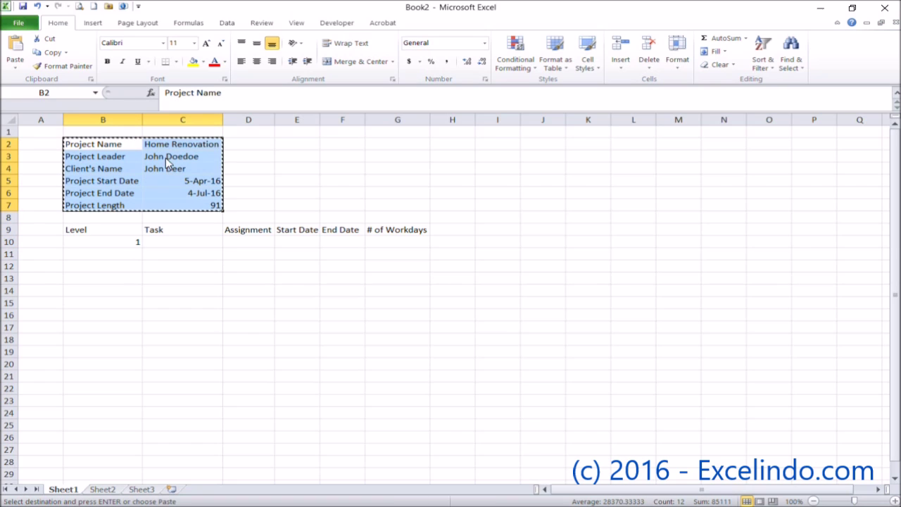
click(158, 144)
key(Return)
click(135, 343)
- Narrow column B, widen columns C and D, and enter level 1 in B10
drag(142, 120, 94, 120)
click(153, 268)
drag(177, 121, 188, 121)
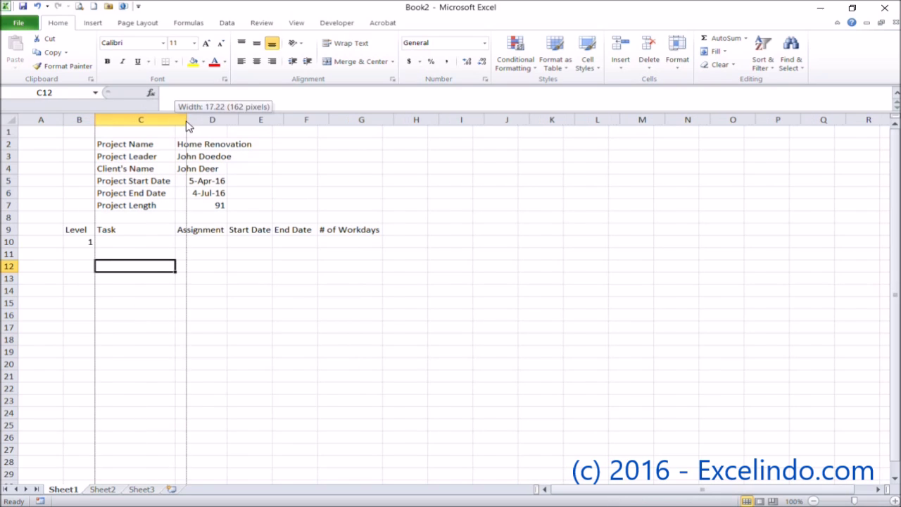
drag(291, 121, 287, 121)
click(144, 232)
click(83, 233)
click(88, 243)
text(1)
key(Tab)
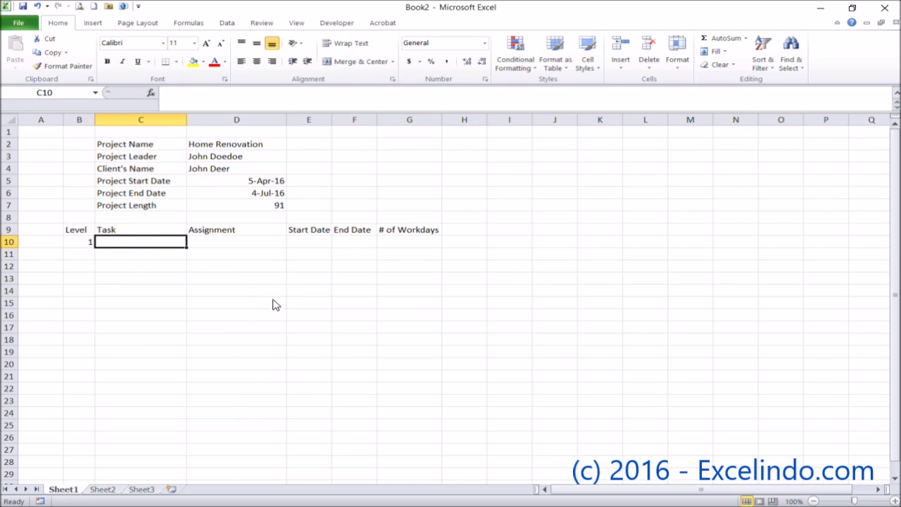
click(473, 232)
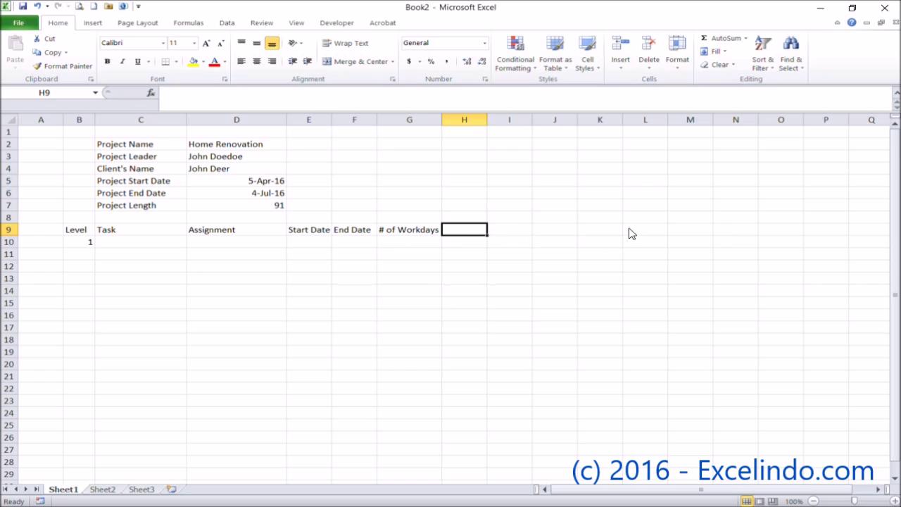
- Set H9 to =D5 and I9 to =H9+1 for the first timeline dates
text(=)
click(271, 182)
key(Return)
key(Up)
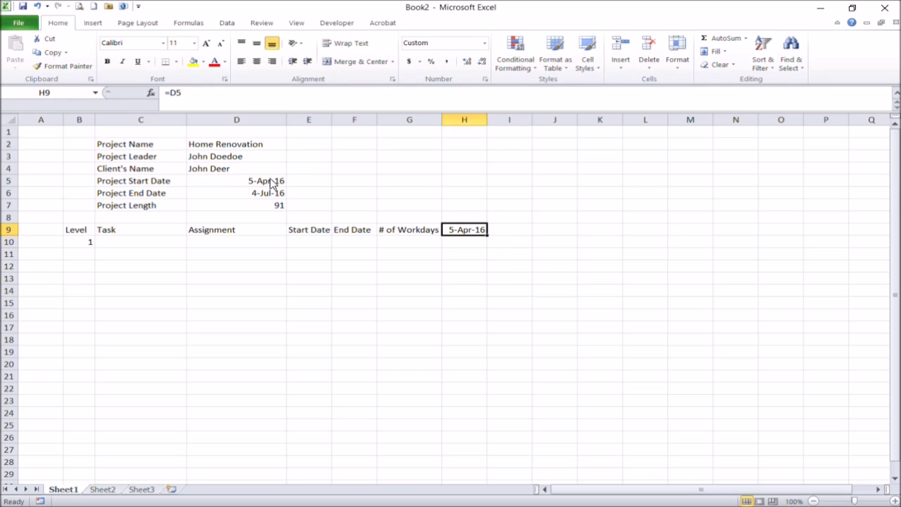
click(514, 234)
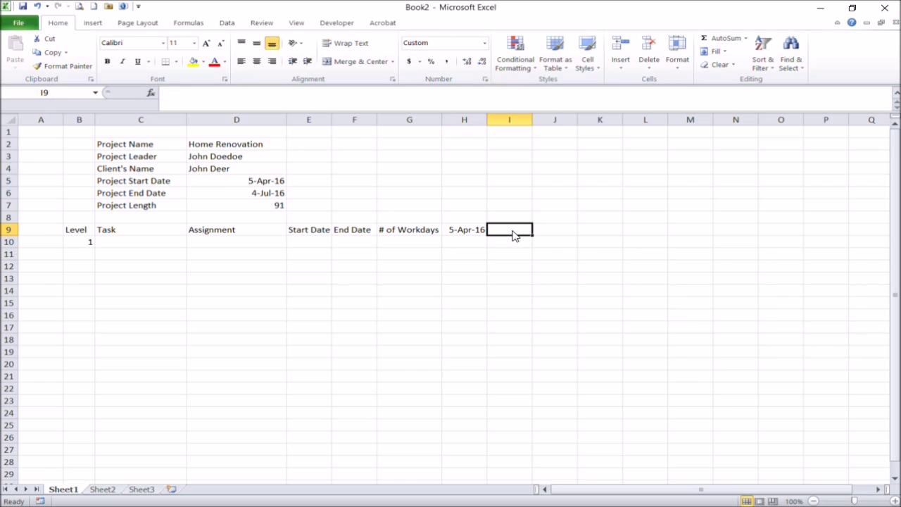
text(=)
key(Left)
text(+1)
key(Return)
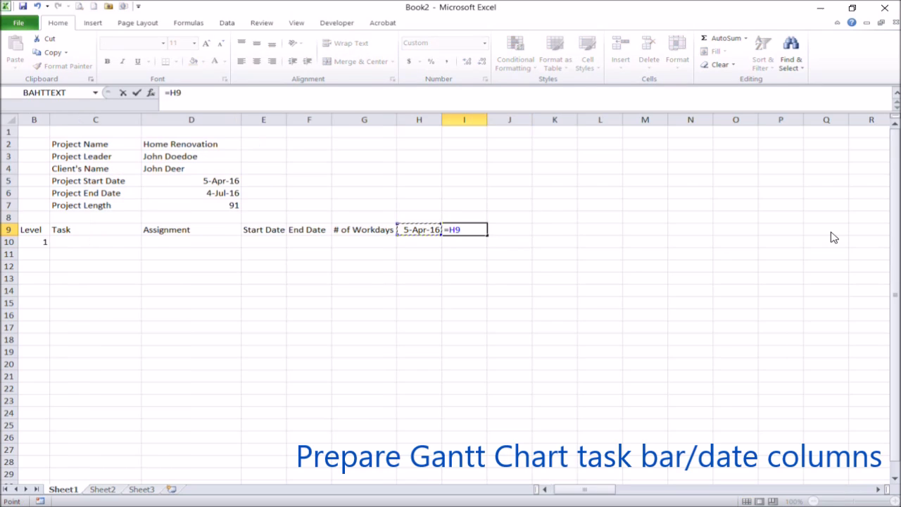
text(+1)
key(Return)
- Number the days with 1 in H8 and =H8+1 in I8
key(Up)
key(Up)
key(Left)
text(1)
key(Tab)
text(=)
key(Left)
text(+1)
key(Return)
- Copy the I8:I9 formulas across the timeline through column CU
key(Up)
key(shift+Down)
key(ctrl+c)
key(Right)
scroll(834, 238, right, 3)
key(shift+Right)
key(shift+Down)
key(shift+Right)
key(shift+Right)
key(shift+Right)
key(shift+Right)
key(shift+Right)
key(shift+Right)
key(shift+Right)
key(shift+Right)
key(shift+Right)
key(shift+Right)
key(shift+Right)
key(shift+Right)
key(shift+Right)
key(shift+Right)
key(shift+Right)
key(shift+Right)
key(shift+Right)
key(shift+Right)
key(shift+Right)
key(shift+Right)
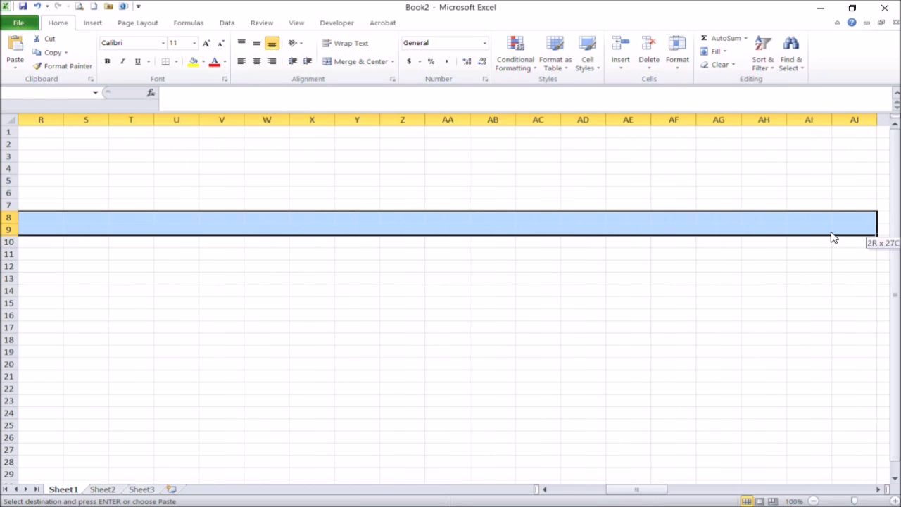
key(shift+Right)
key(shift+Right)
key(shift+Right)
key(shift+Right)
key(shift+Right)
key(shift+Right)
key(shift+Right)
key(shift+Right)
key(shift+Right)
key(shift+Right)
key(shift+Right)
key(shift+Right)
key(shift+Right)
key(shift+Right)
key(shift+Right)
key(shift+Right)
key(shift+Right)
key(shift+Right)
key(shift+Right)
key(shift+Right)
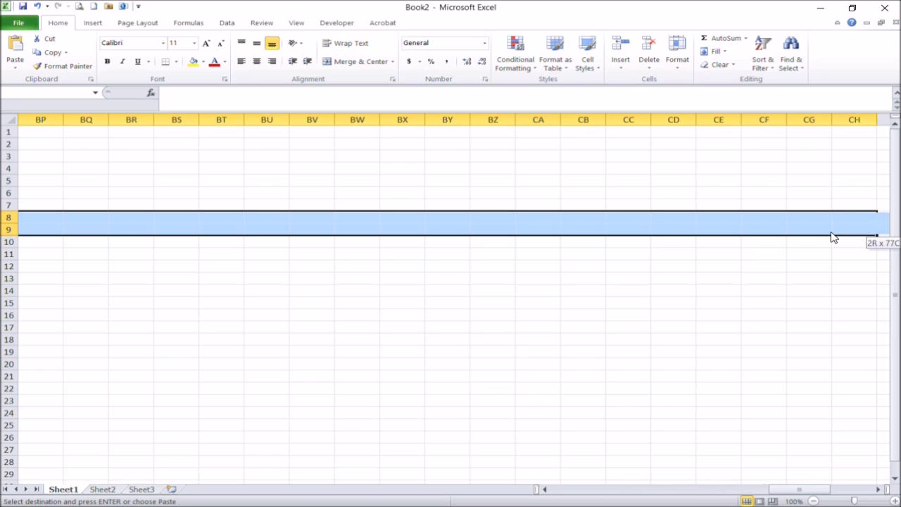
key(shift+Right)
key(shift+Right)
key(shift+Right)
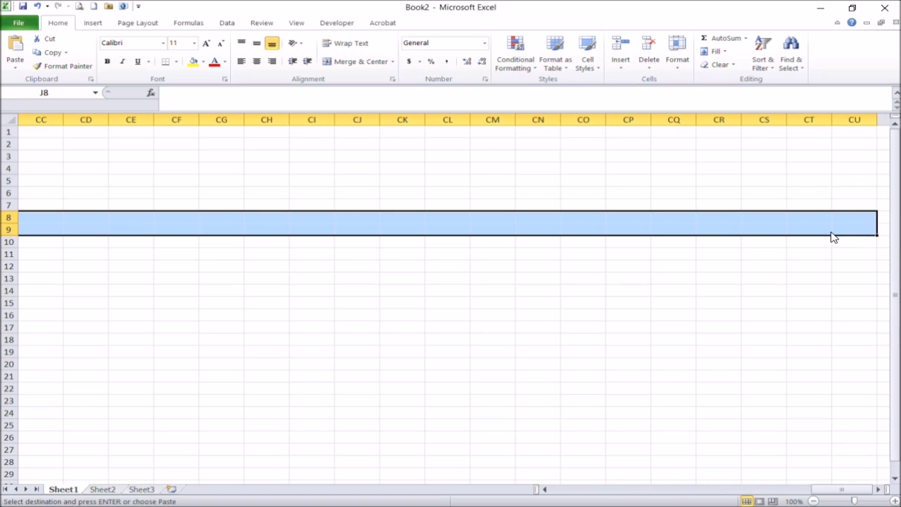
key(Return)
- Delete the extra day 92 in CU8:CU9 so the timeline ends at CT
click(702, 254)
drag(603, 489, 854, 489)
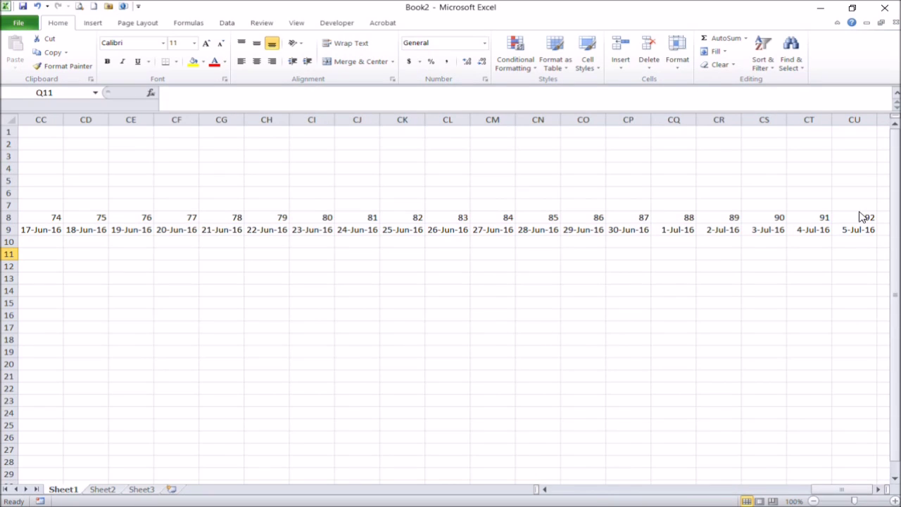
drag(861, 221, 865, 238)
key(Delete)
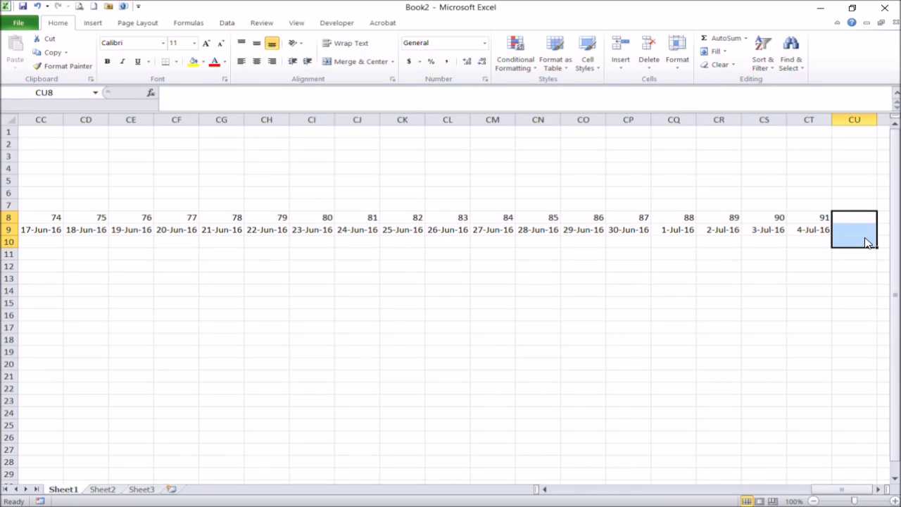
click(801, 218)
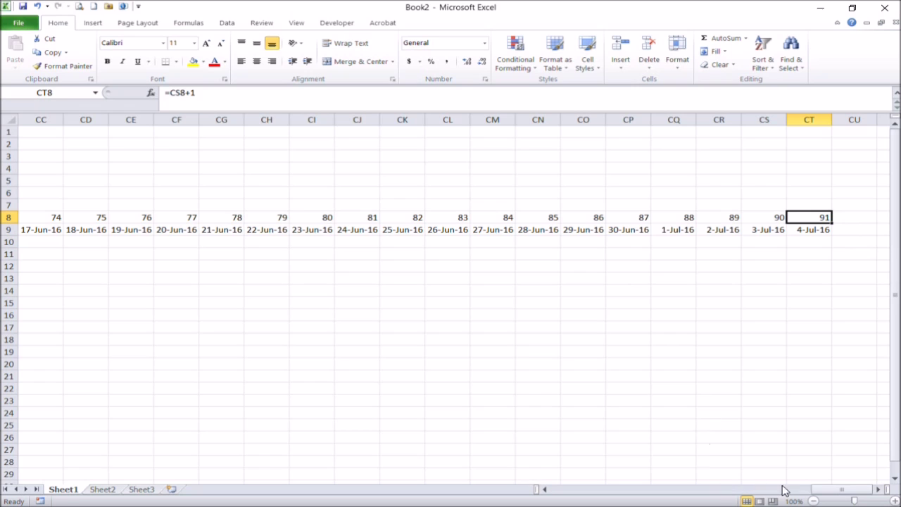
drag(839, 491, 539, 445)
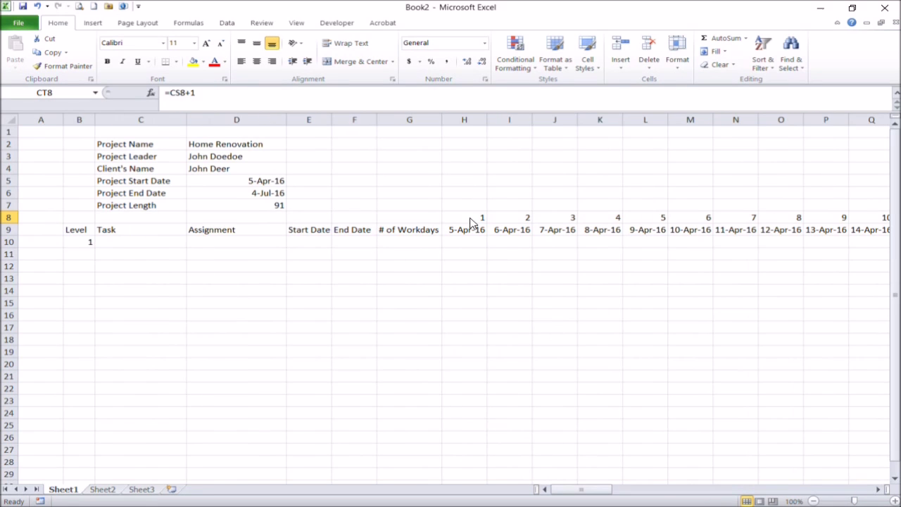
click(8, 217)
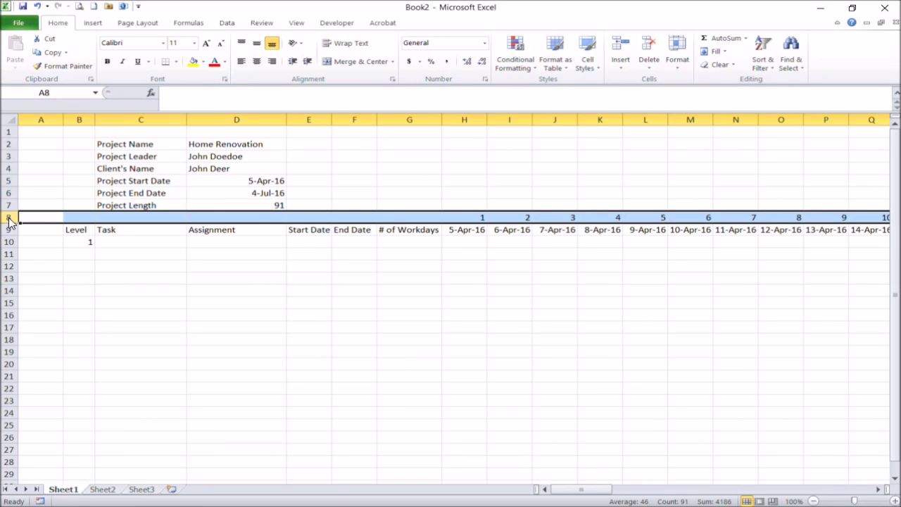
- Clear the day numbers from row 8 and select the dates H9:CT9
key(Delete)
click(465, 243)
click(466, 231)
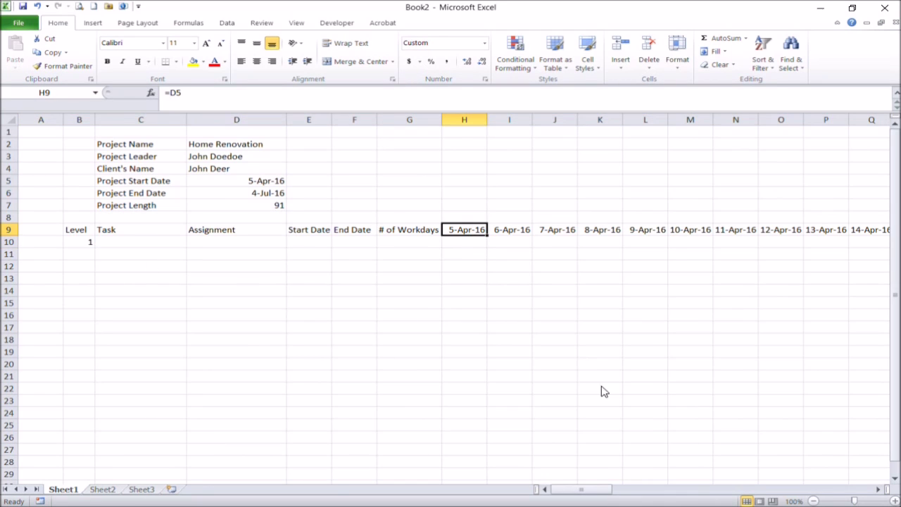
drag(584, 489, 876, 501)
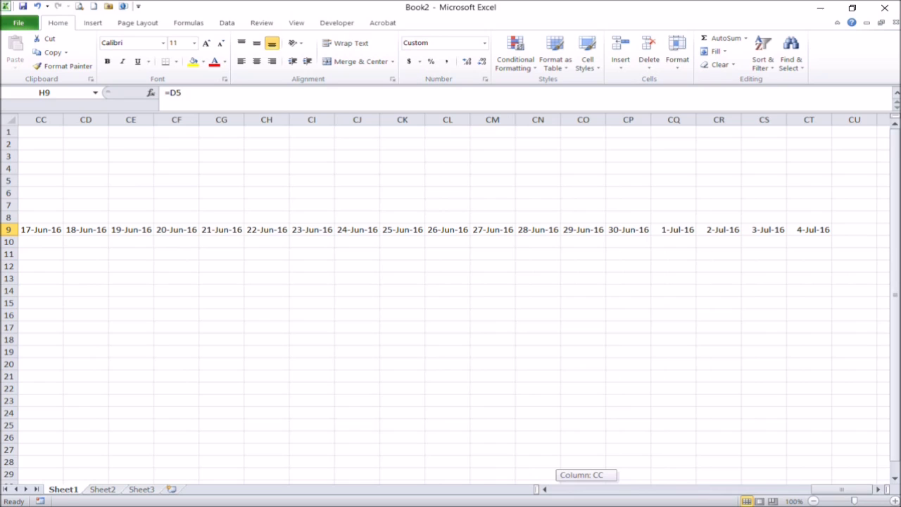
shift+click(813, 232)
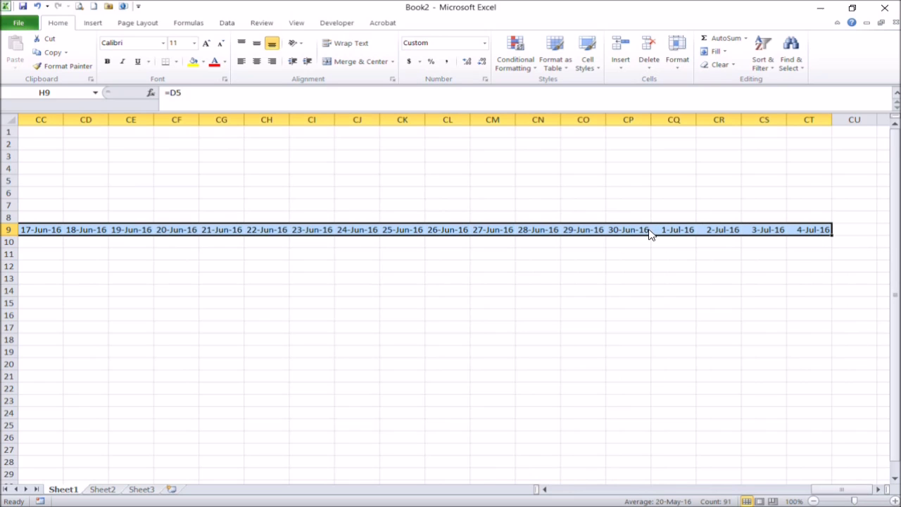
drag(863, 491, 556, 468)
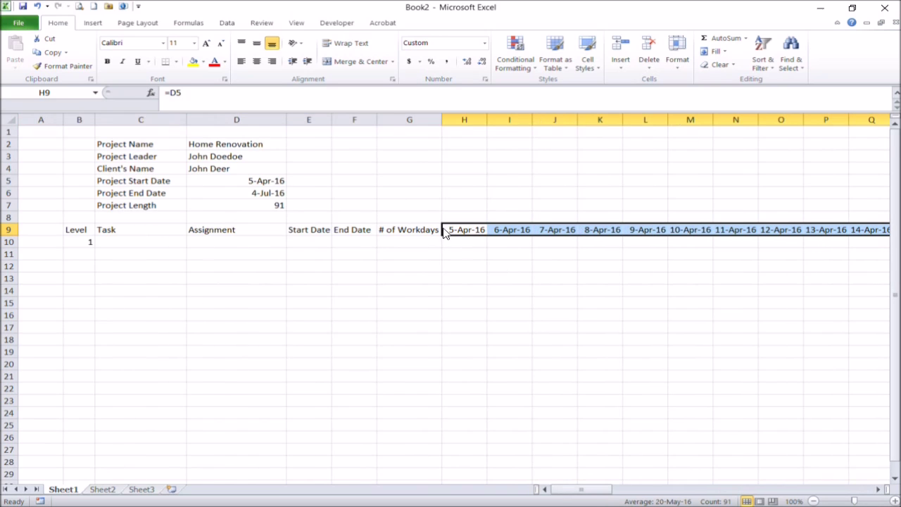
- Rotate the selected timeline dates to a 90-degree orientation in Format Cells
right_click(461, 232)
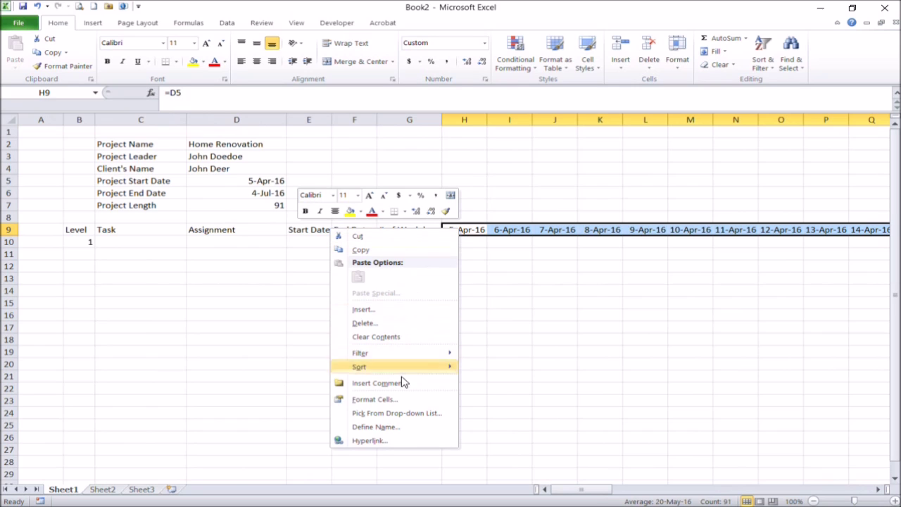
click(402, 400)
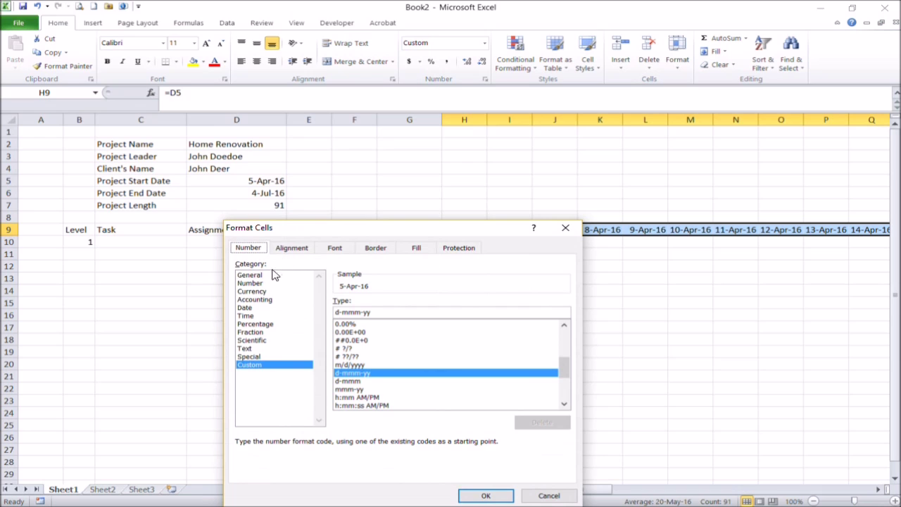
click(290, 248)
drag(554, 313, 519, 280)
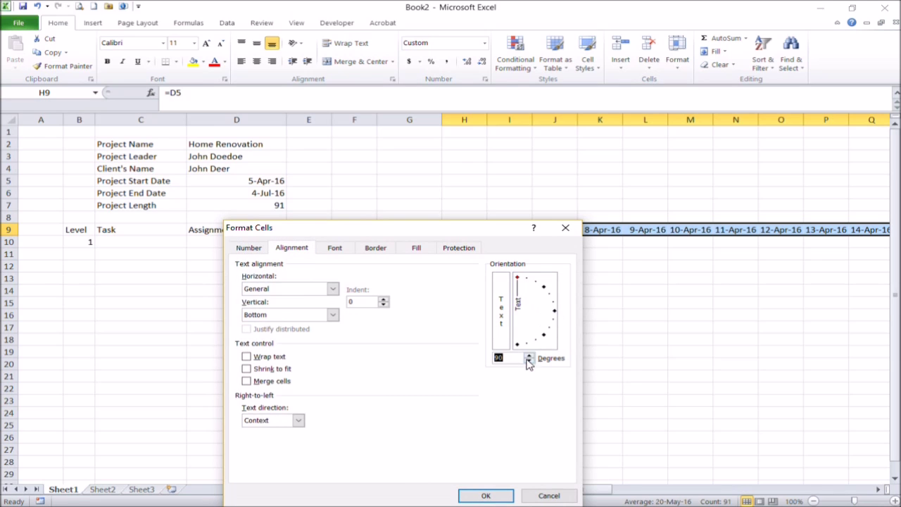
click(502, 494)
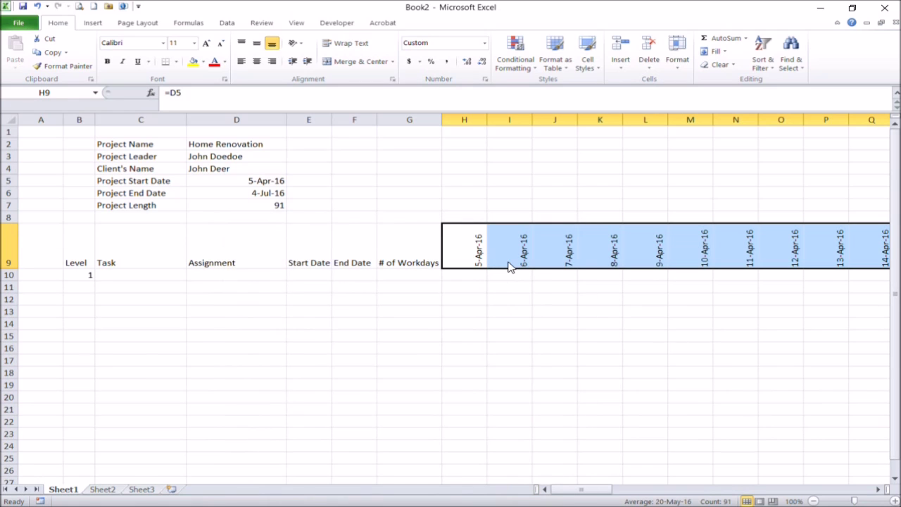
click(473, 121)
drag(588, 487, 894, 470)
shift+click(816, 121)
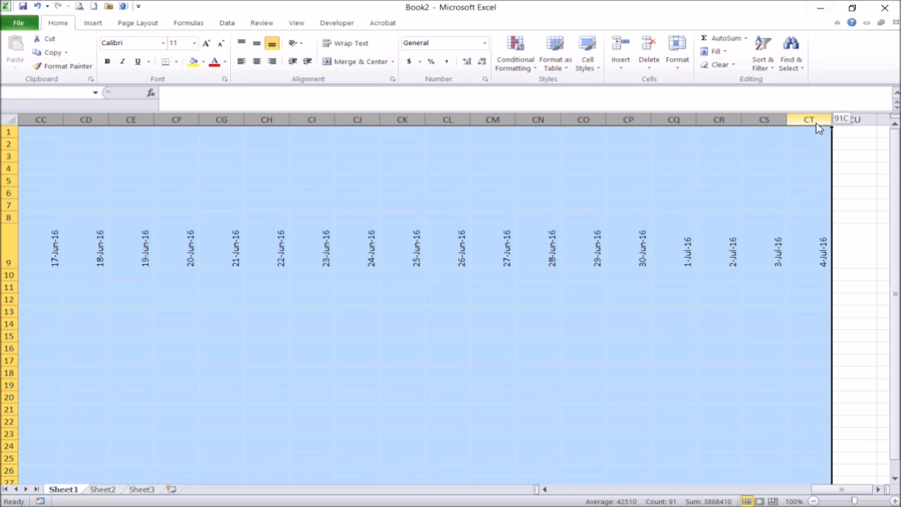
- Set columns H through CT to width 2 and center the B9:G9 headers horizontally
right_click(674, 195)
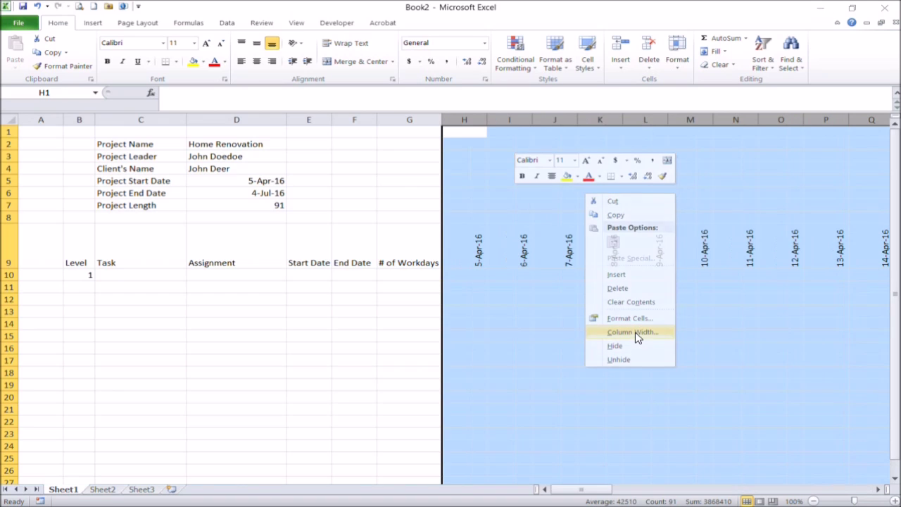
click(635, 333)
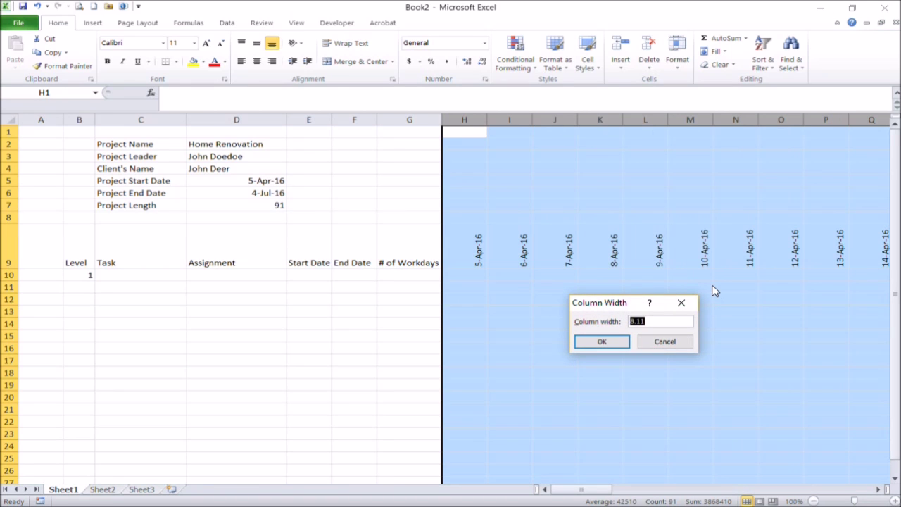
text(2)
click(623, 342)
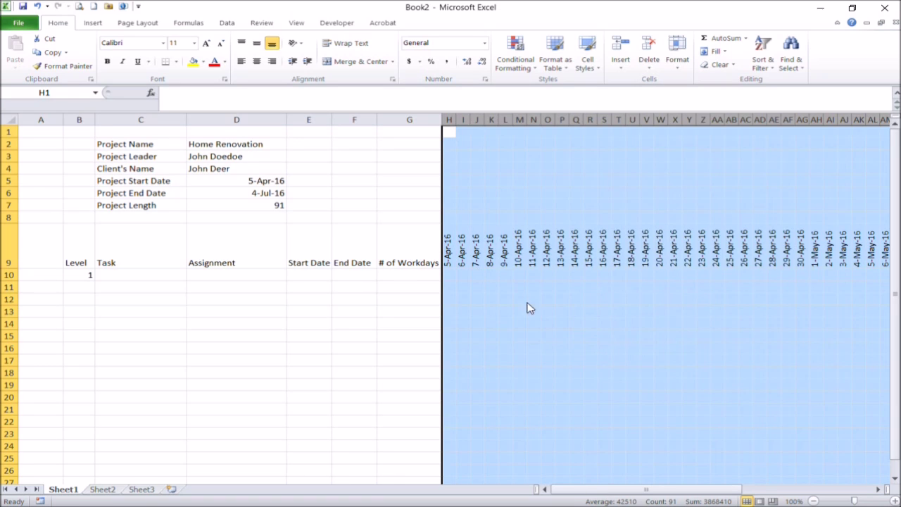
click(519, 311)
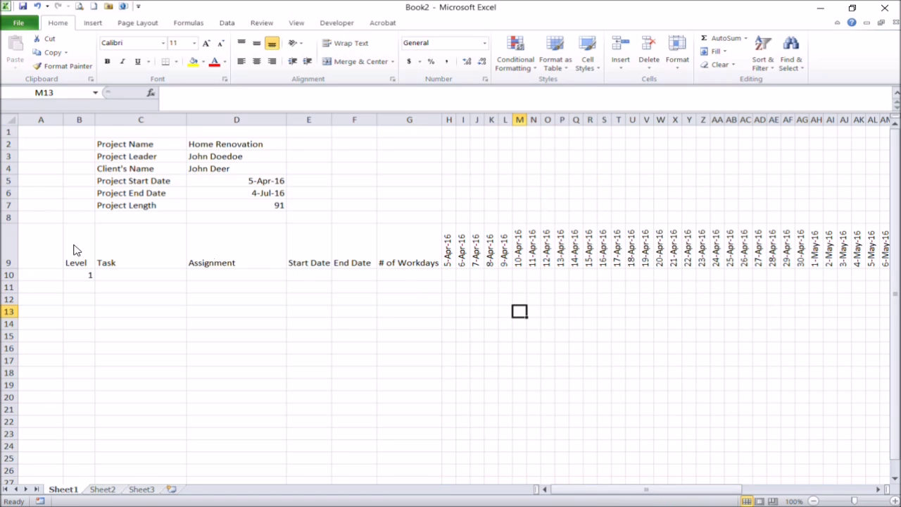
drag(77, 249, 409, 268)
click(257, 62)
- Center the headers vertically and enter the first task 'Meeting and Site Survey' in C10
click(254, 45)
click(394, 412)
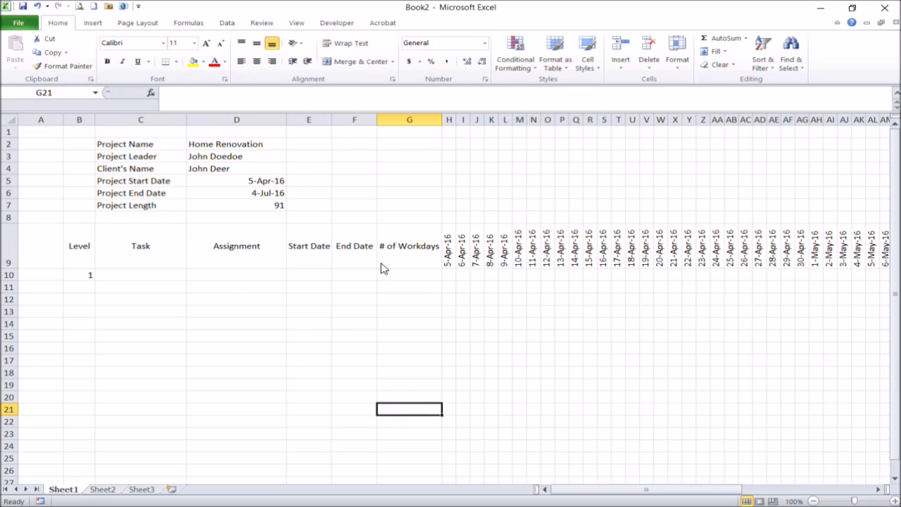
click(150, 276)
click(85, 277)
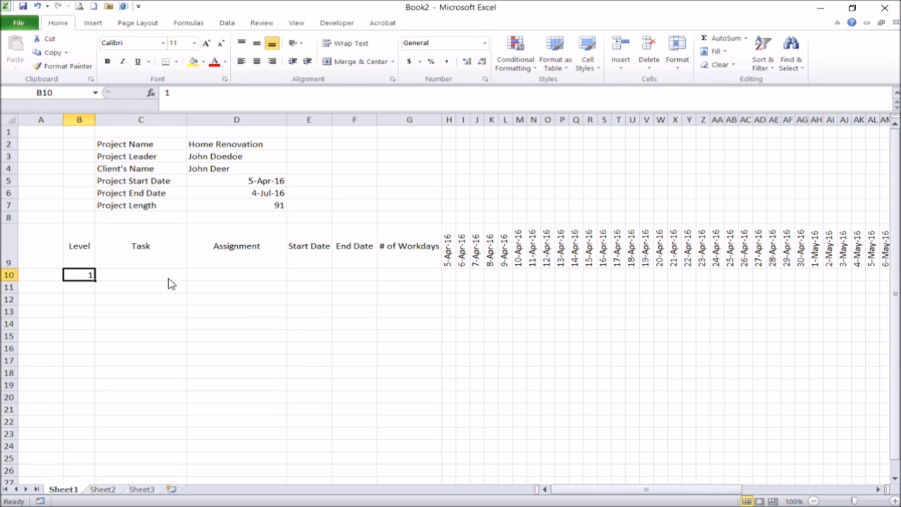
key(Return)
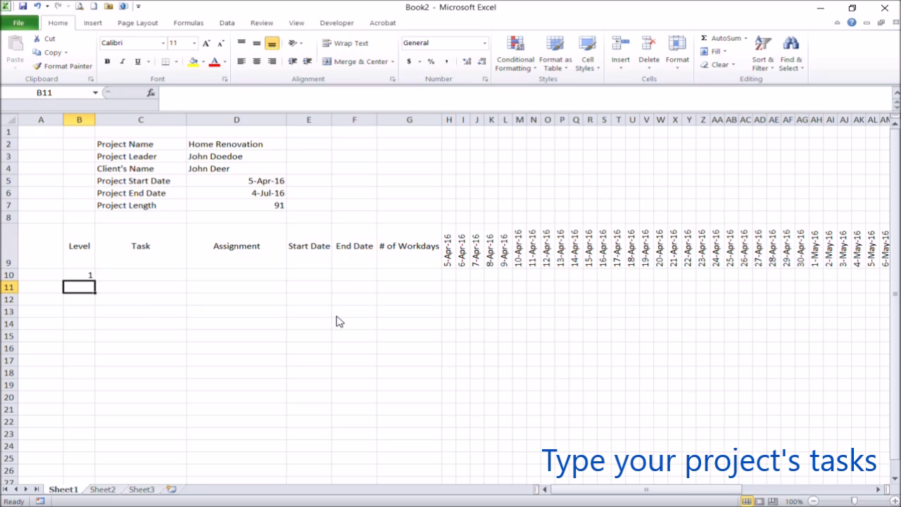
key(Up)
key(Right)
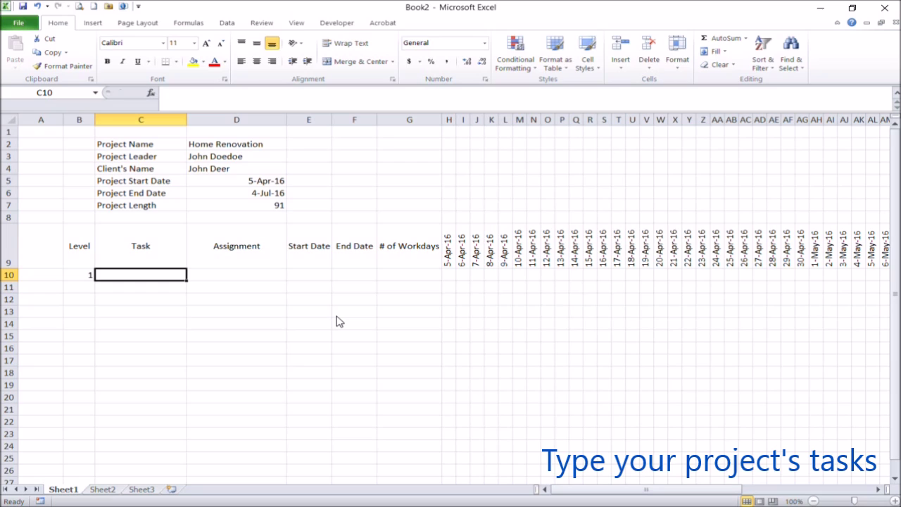
text(Meeting and )
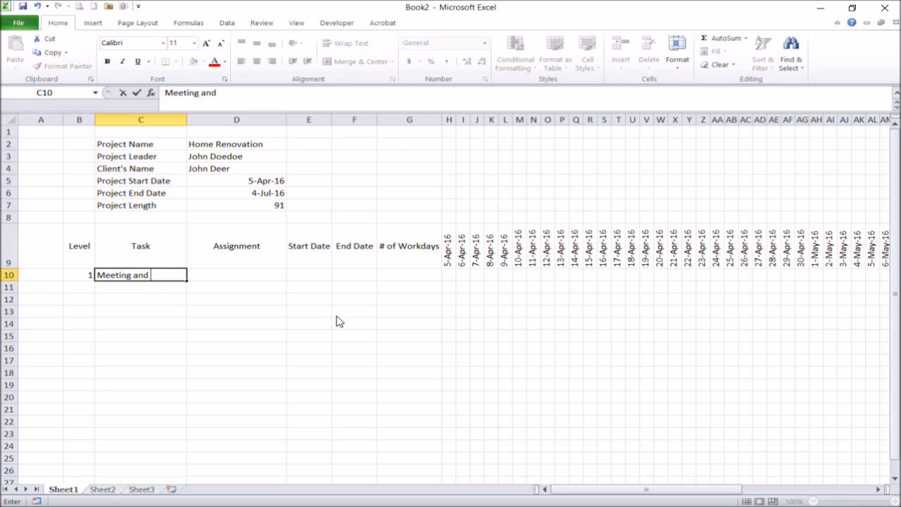
text(Site Surv)
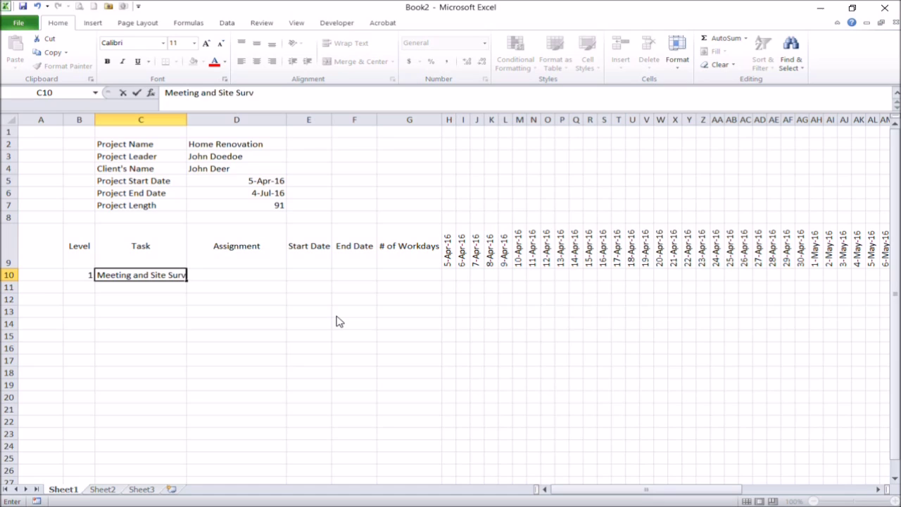
text(ey)
key(Return)
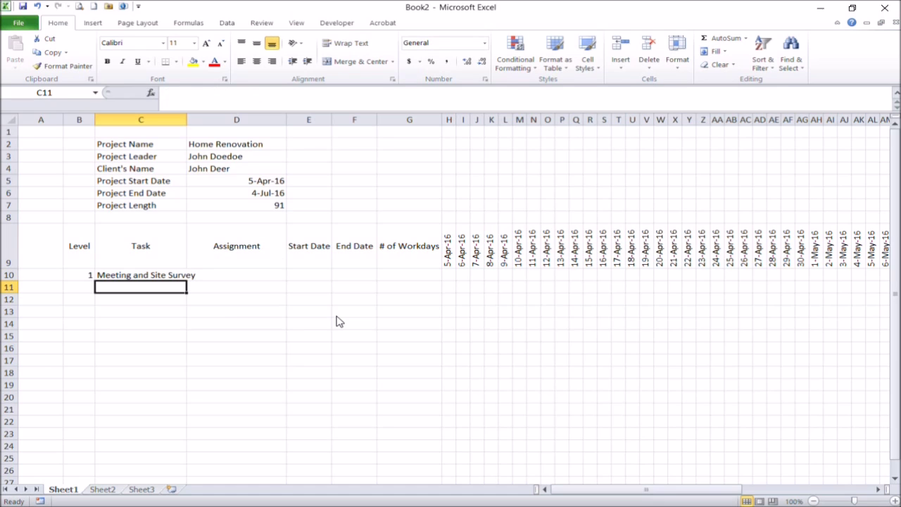
- Add level 2 task 'Design and Material Calculation' and autofit column C
double_click(187, 119)
key(Left)
text(2)
key(Tab)
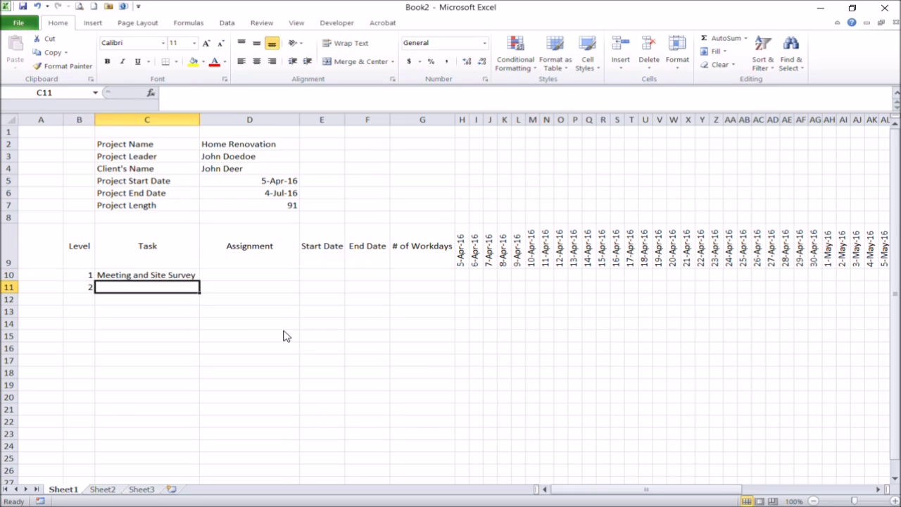
text(Design and Material Calculation)
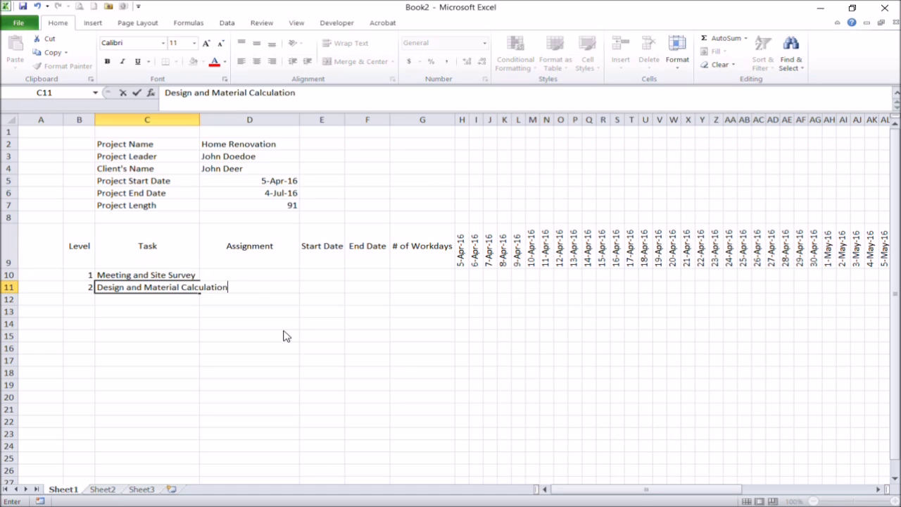
key(Return)
double_click(201, 119)
- Add level 3 task 'Design Approval' in row 12
click(78, 301)
text(3)
key(Tab)
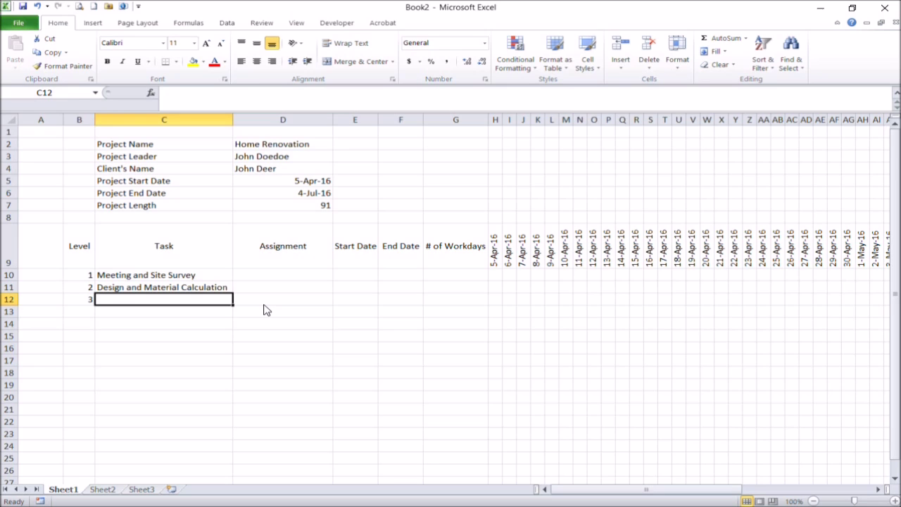
text(Proposa)
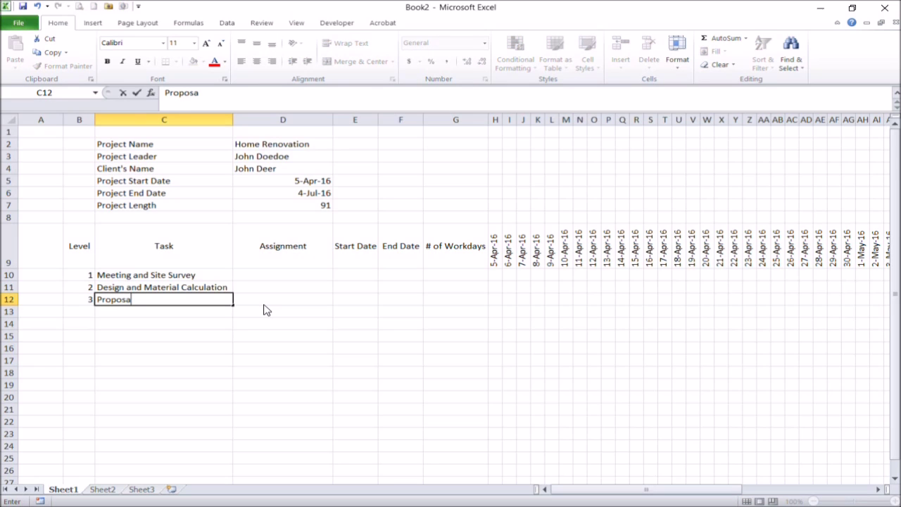
text(l Pre)
key(BackSpace)
key(BackSpace)
key(BackSpace)
key(BackSpace)
key(BackSpace)
key(BackSpace)
key(BackSpace)
key(BackSpace)
key(BackSpace)
key(BackSpace)
text(Design)
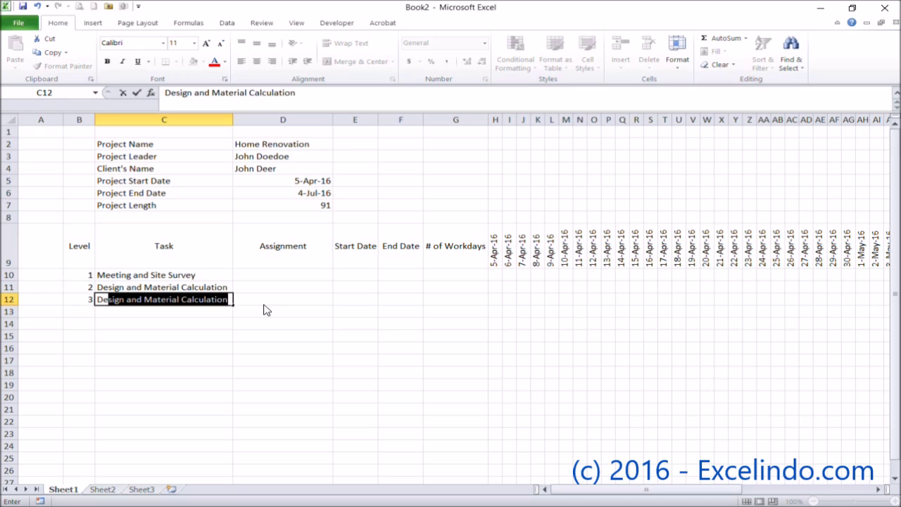
text( Aprr)
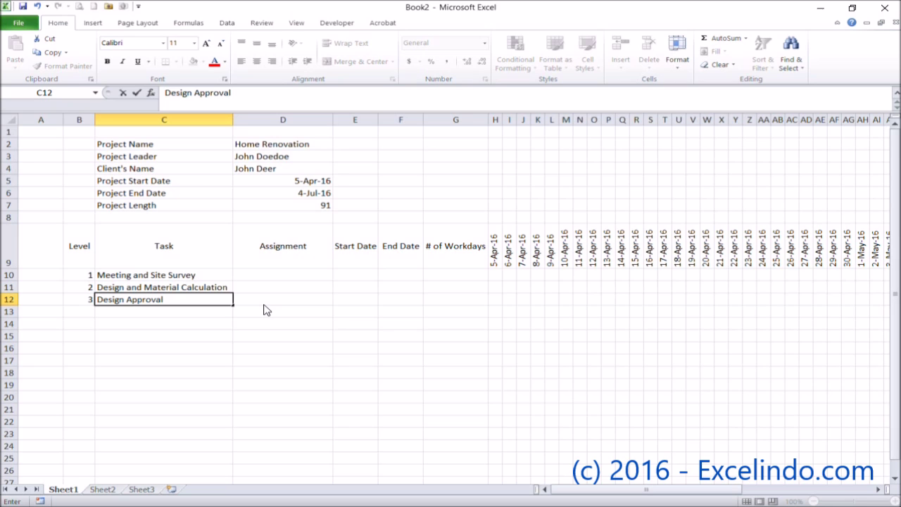
key(Return)
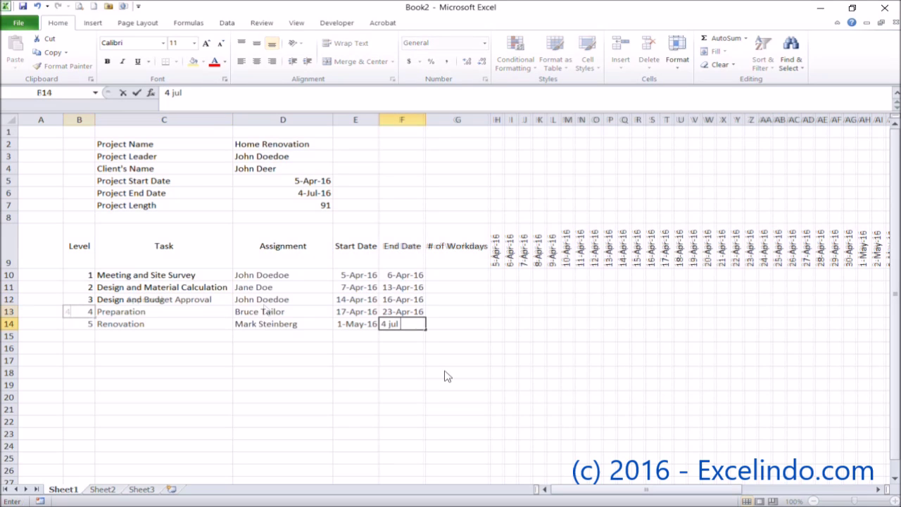
- Enter the end date 4-Jul-16 and correct F13's end date to 30-Apr-16
text(16)
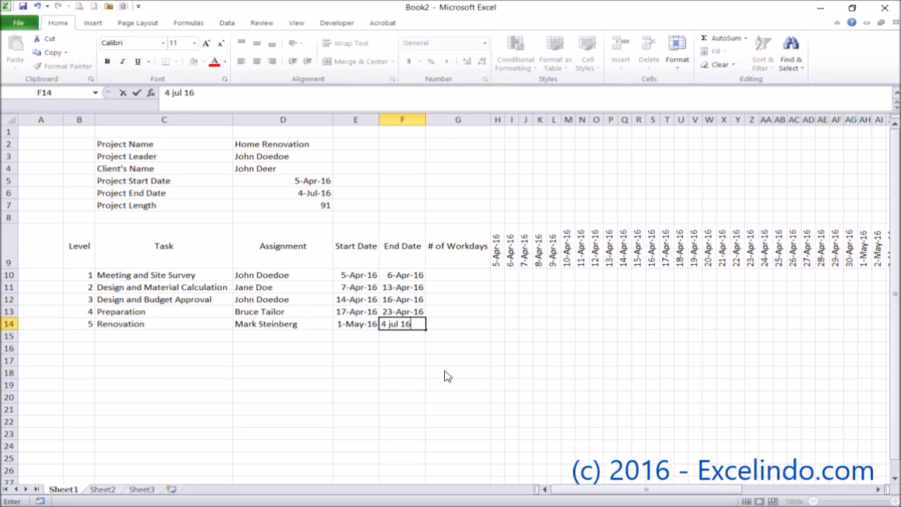
key(Return)
key(Up)
key(Up)
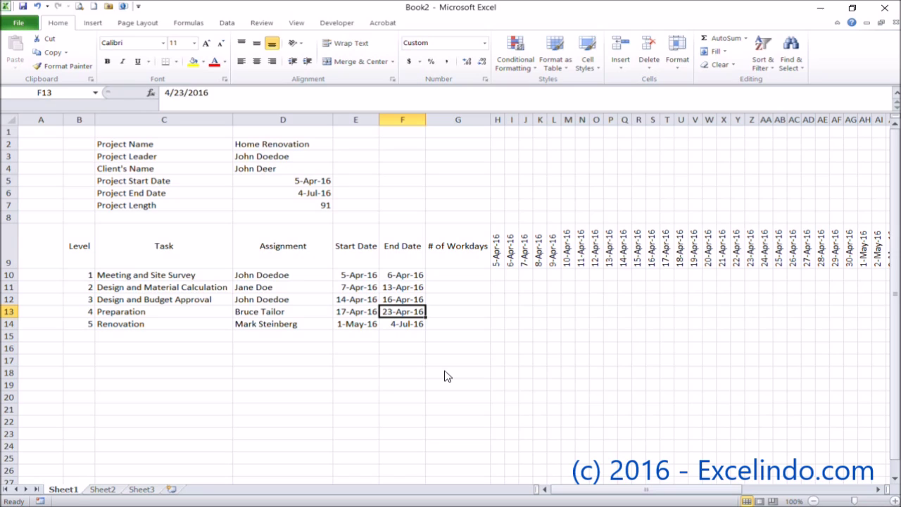
text(30 apr 16)
key(Return)
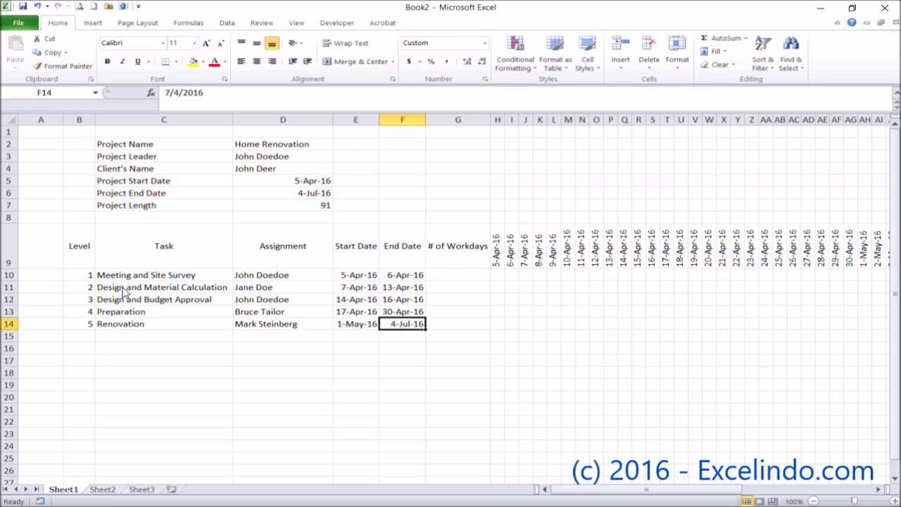
- Insert two blank rows at row 11, below the first task
click(8, 290)
right_click(9, 290)
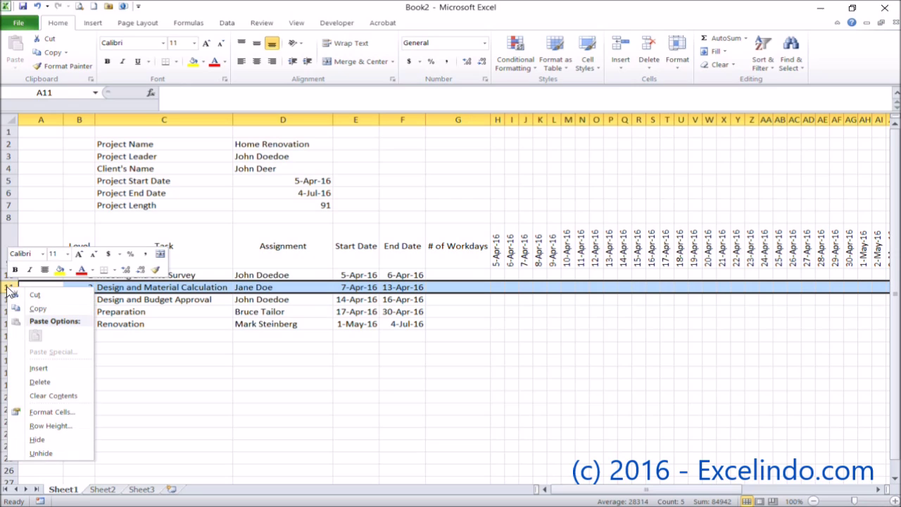
click(53, 369)
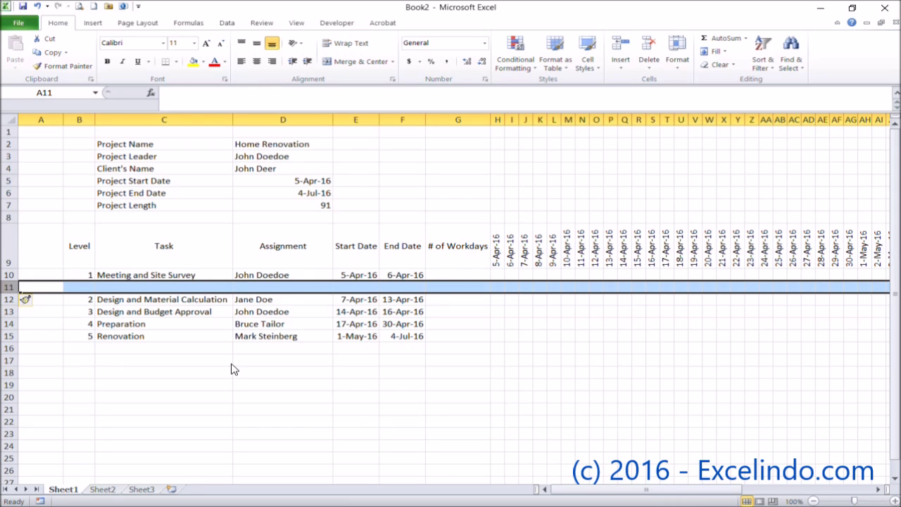
key(F4)
- Enter the two subtask names, a client meeting and Site Survey, in C11:C12
key(Right)
key(Right)
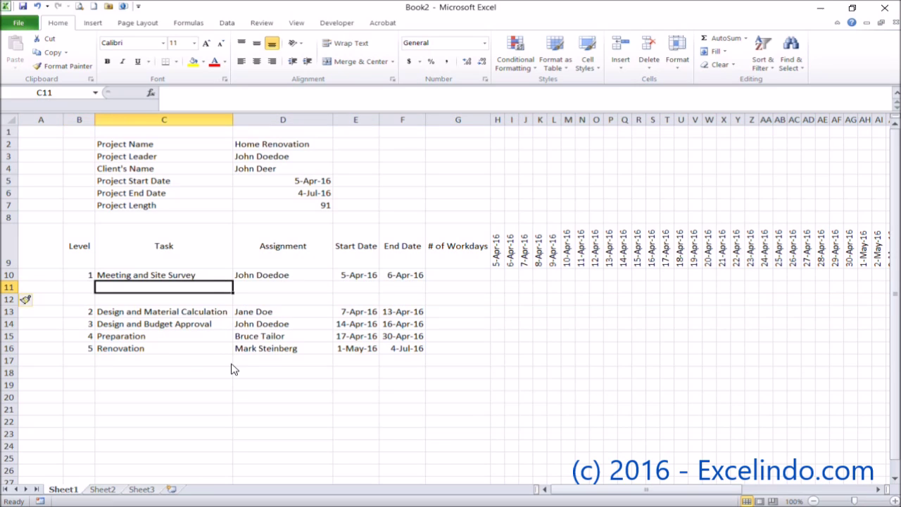
text(Meeting wi)
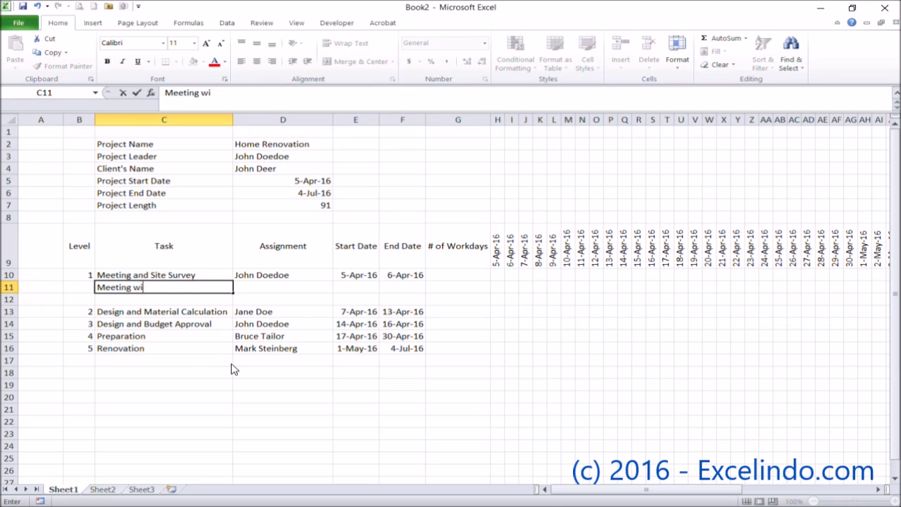
key(Return)
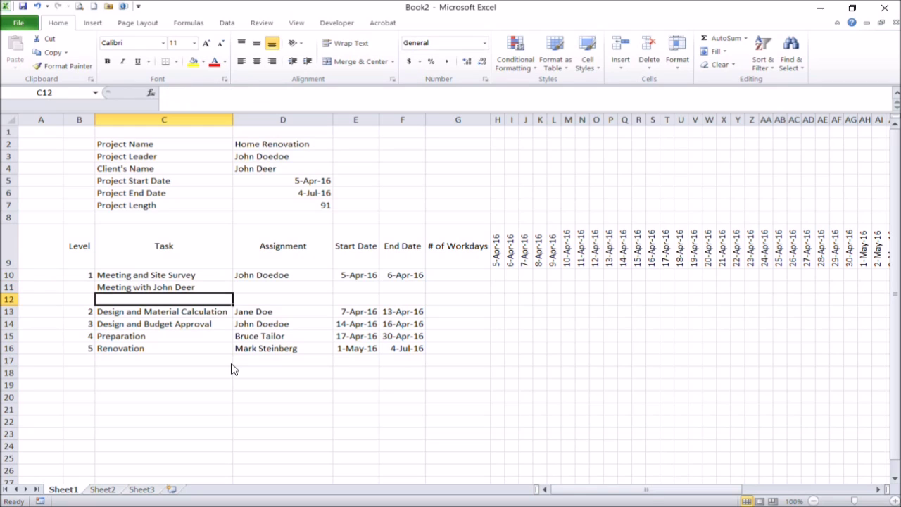
text(Sis)
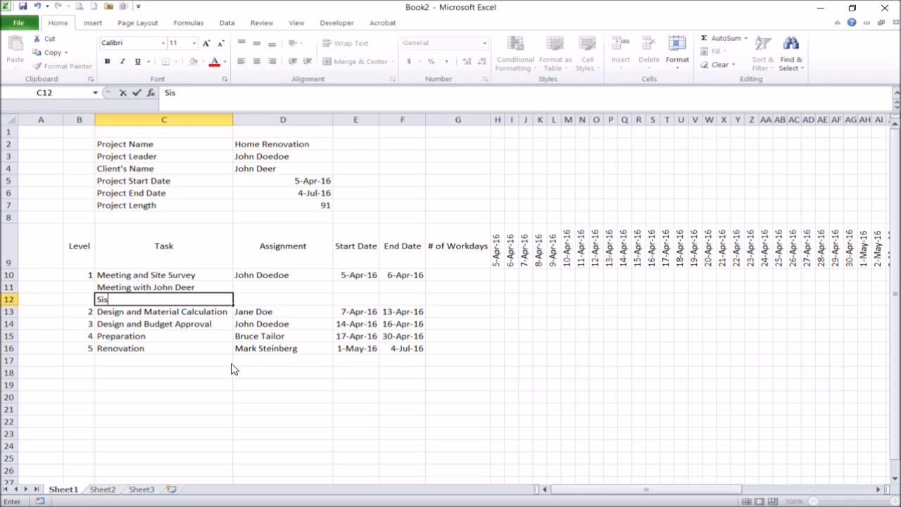
text(te Survey)
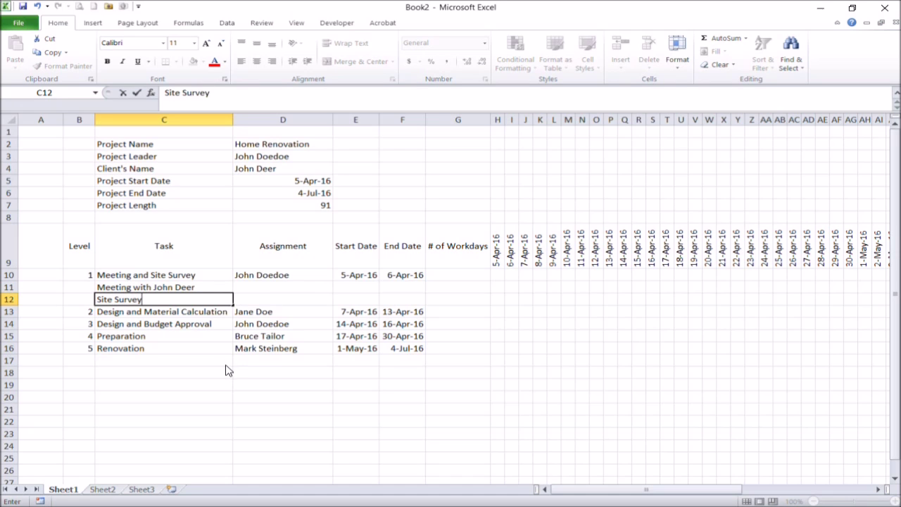
key(Return)
- Number the new subtasks 1.1 and 1.2 in the Level column
key(Up)
key(Up)
key(Left)
text(1.1)
key(Return)
text(1.2)
key(Return)
- Assign each subtask to its team member using Excel's suggested names
key(Up)
key(Right)
key(Right)
key(Up)
text(Jo)
key(Return)
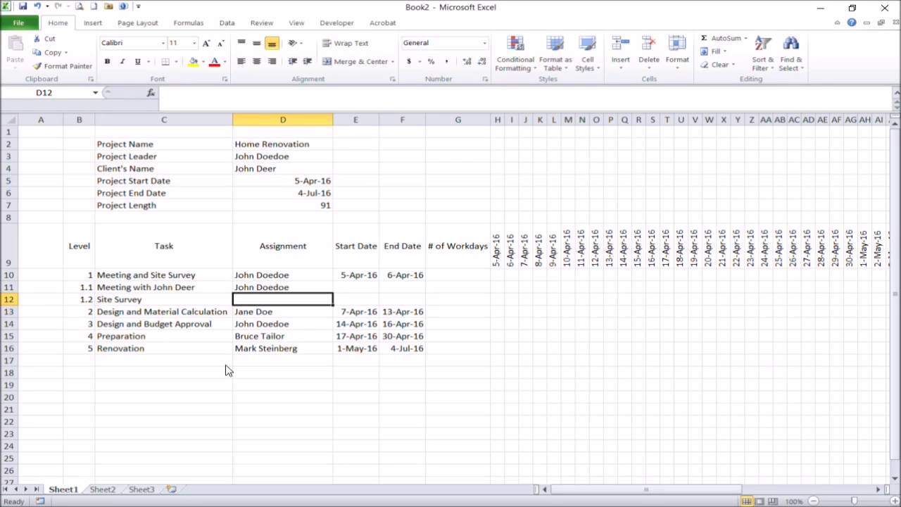
text(Jan)
key(Tab)
- Set subtask 1.1 to start and end on 5-Apr-16
key(Up)
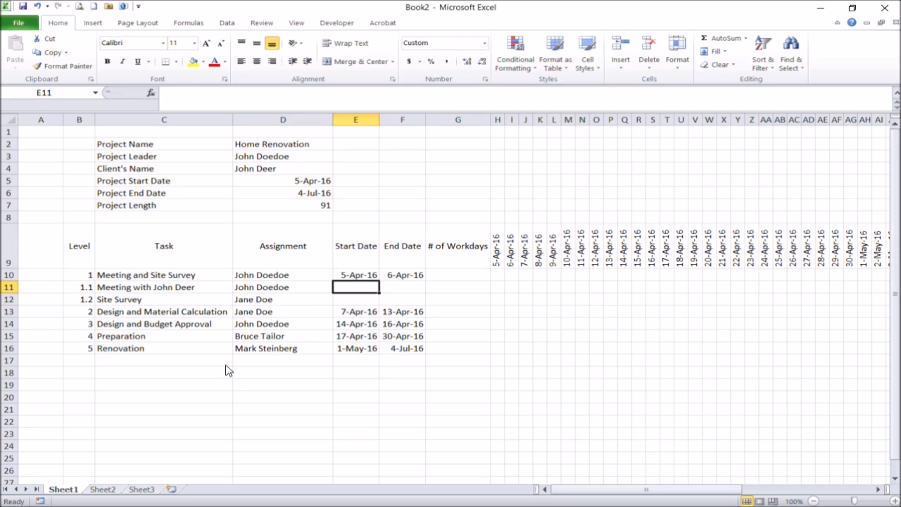
text(5 apr 16)
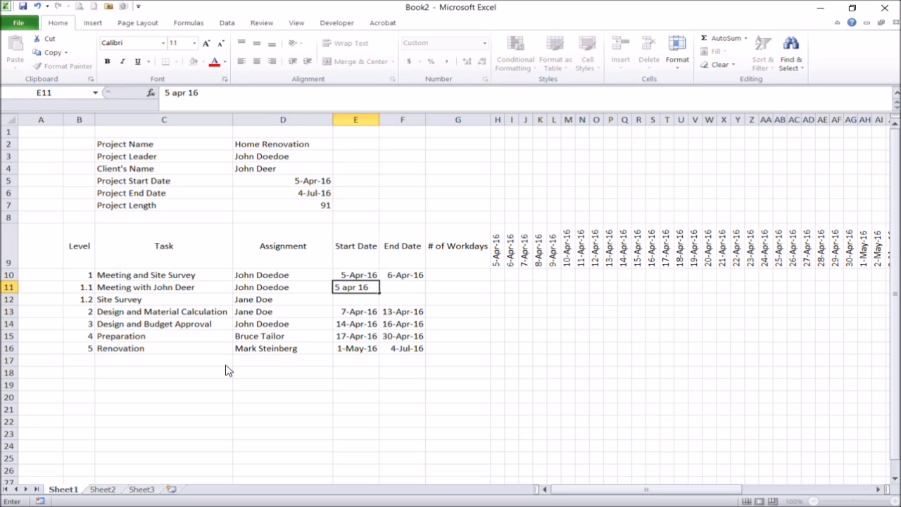
key(Tab)
text(5 apr 16)
key(Return)
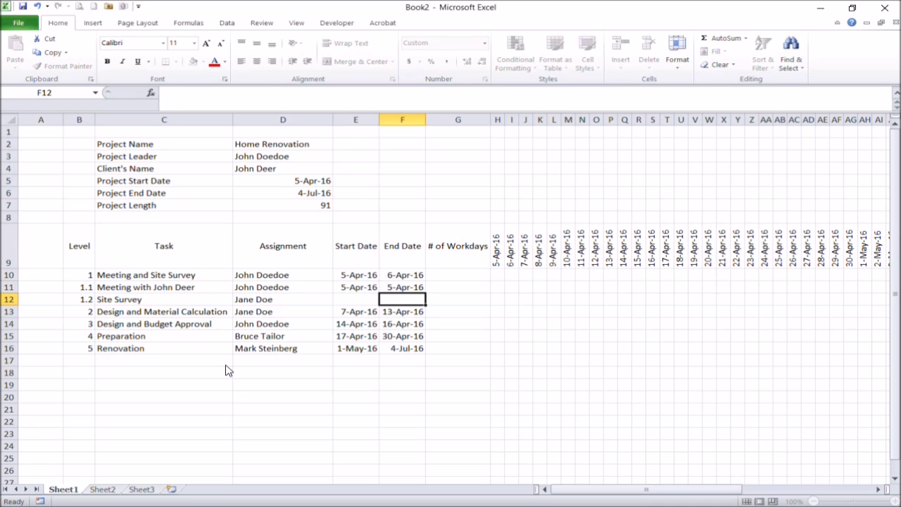
key(Left)
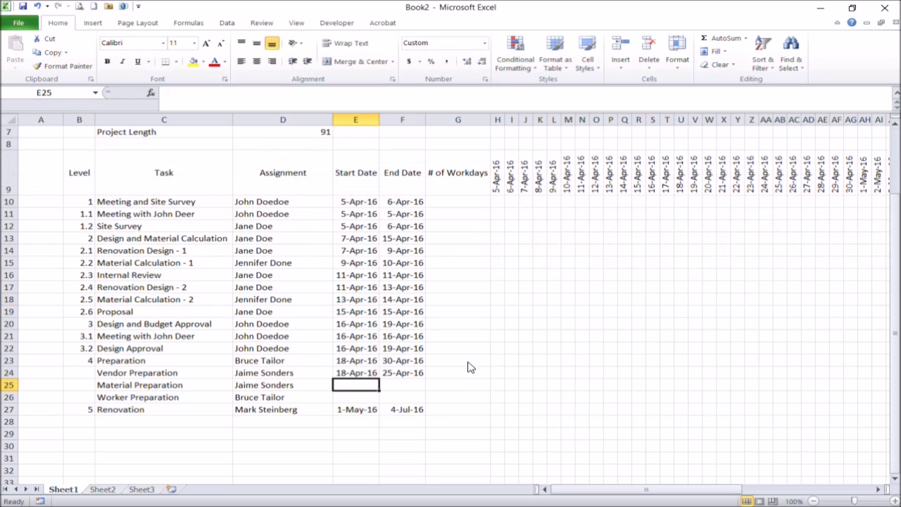
- Give Material Preparation a start date of 20-Apr-16 and end date of 25-Apr-16
text(20)
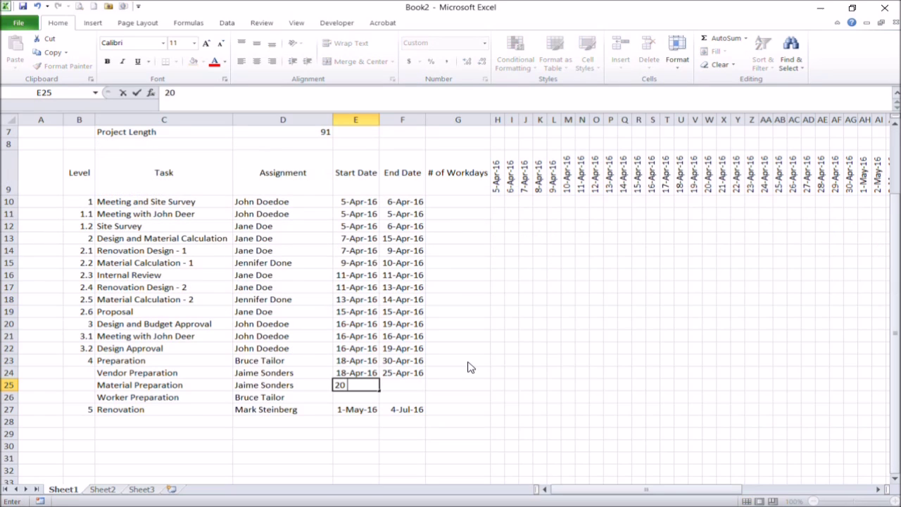
text( apr 16)
key(ctrl+Return)
key(Right)
text(25 ap)
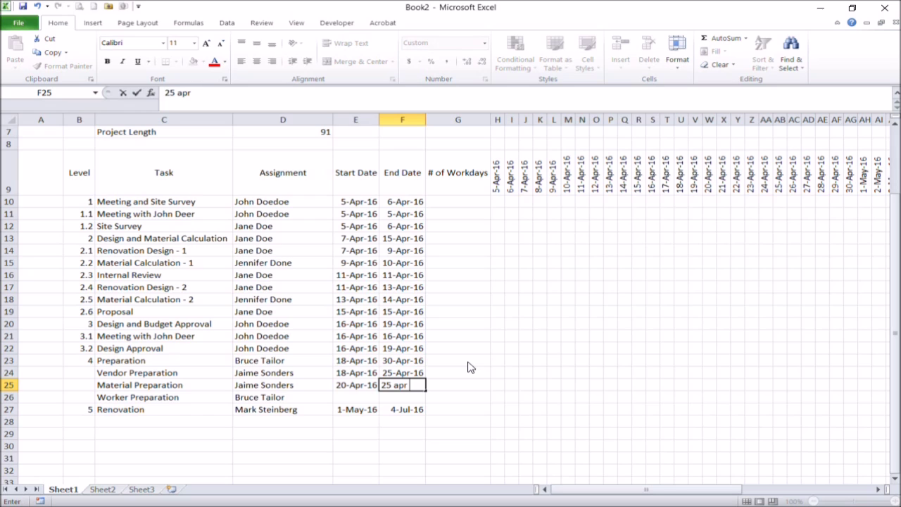
text(r 16)
key(Return)
- Give Worker Preparation a start date of 20-Apr-16 and end date of 30-Apr-16
key(Left)
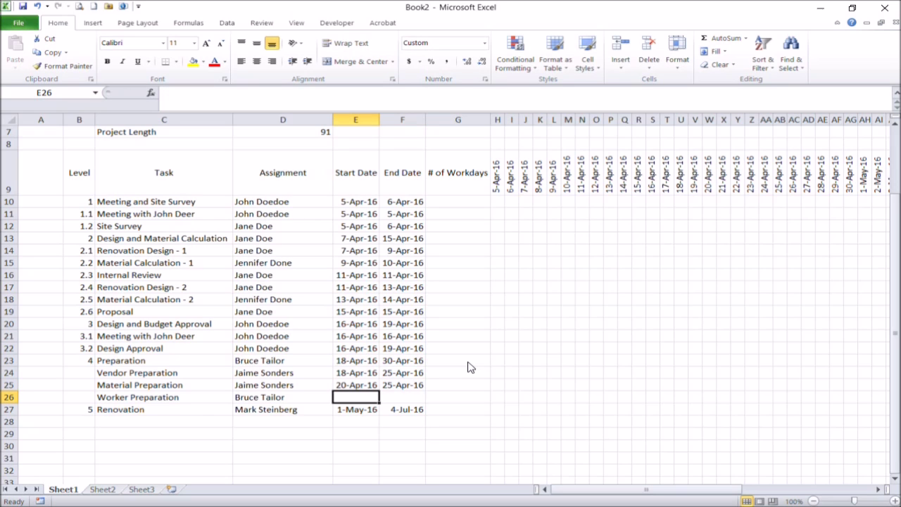
text(20)
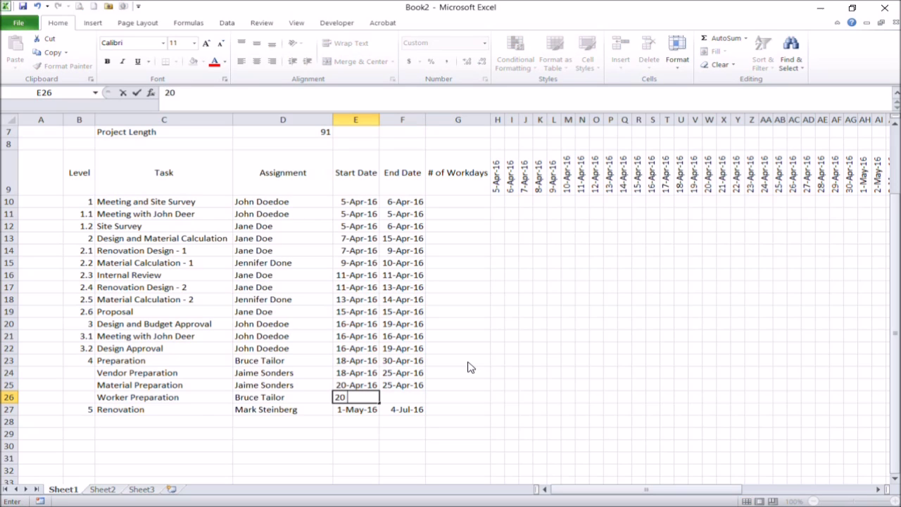
text( apr 16)
key(Return)
key(Up)
key(Right)
text(30 apri)
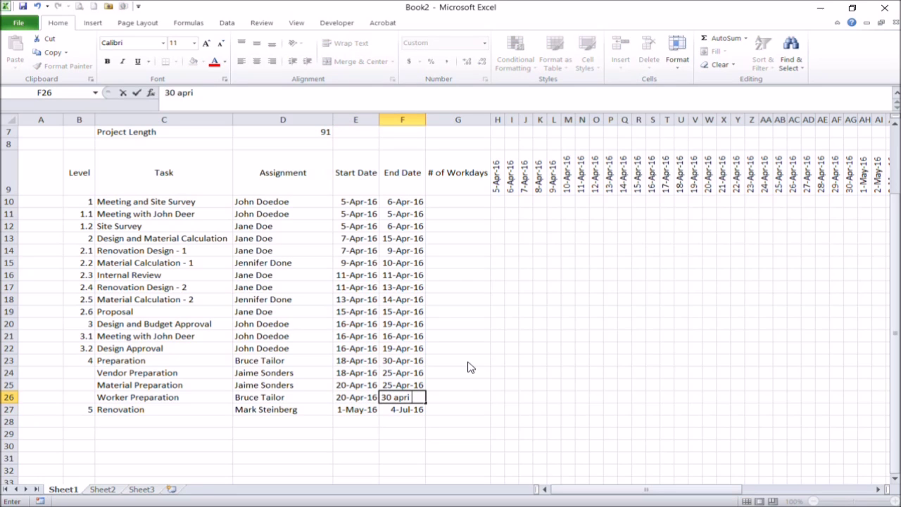
text( 16)
key(Return)
- Number the Preparation subtasks 4.1, 4.2 and 4.3 in B24:B26
key(Left)
key(Left)
key(Left)
key(Left)
key(Up)
key(Up)
key(Up)
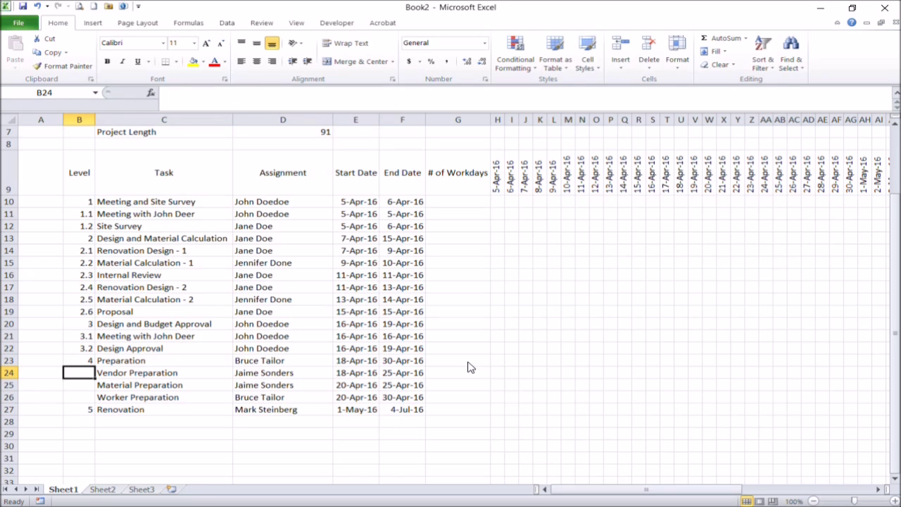
text(4.1)
key(Return)
text(4.2)
key(Return)
text(4.3)
key(Return)
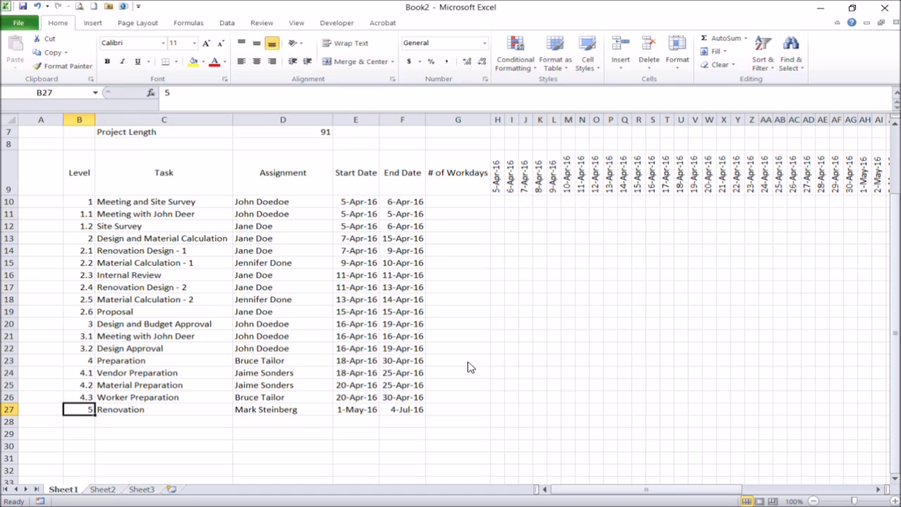
click(395, 301)
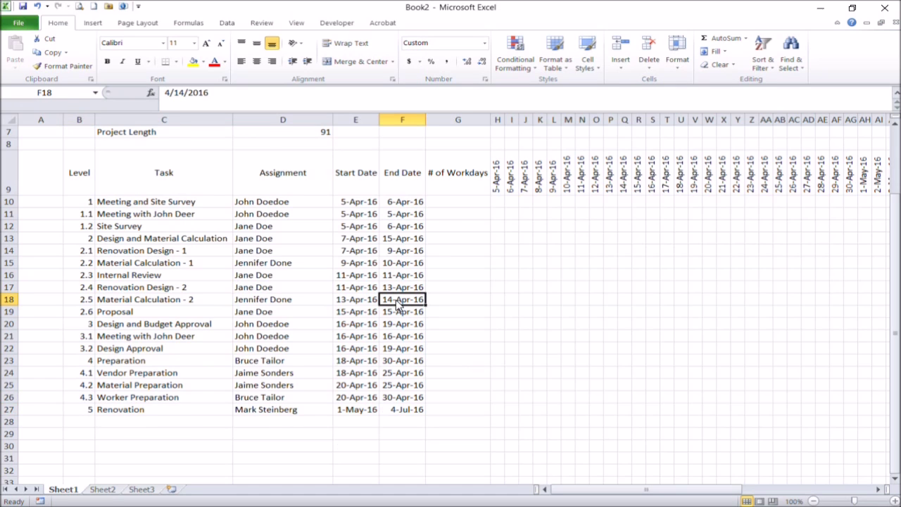
scroll(397, 304, up, 1)
click(475, 241)
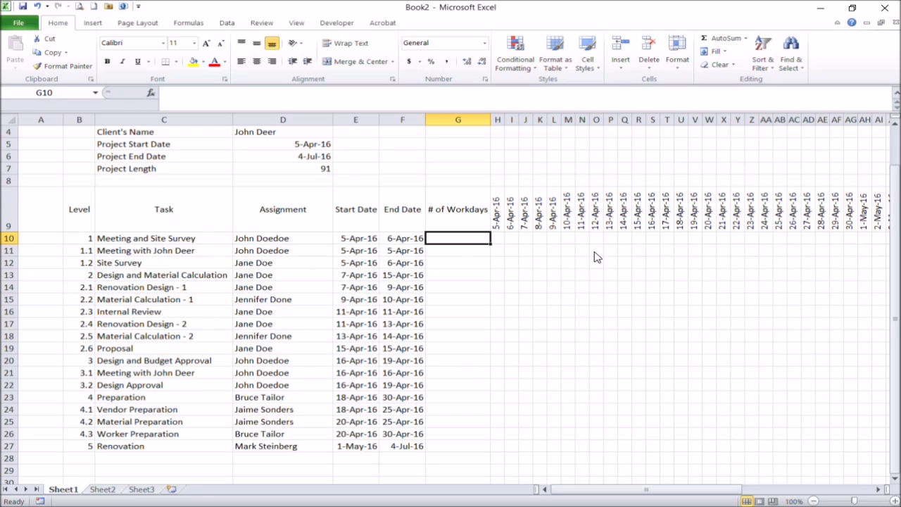
- Enter =F10-E10+1 in G10 to count the first task's workdays
text(=)
key(Left)
text(-)
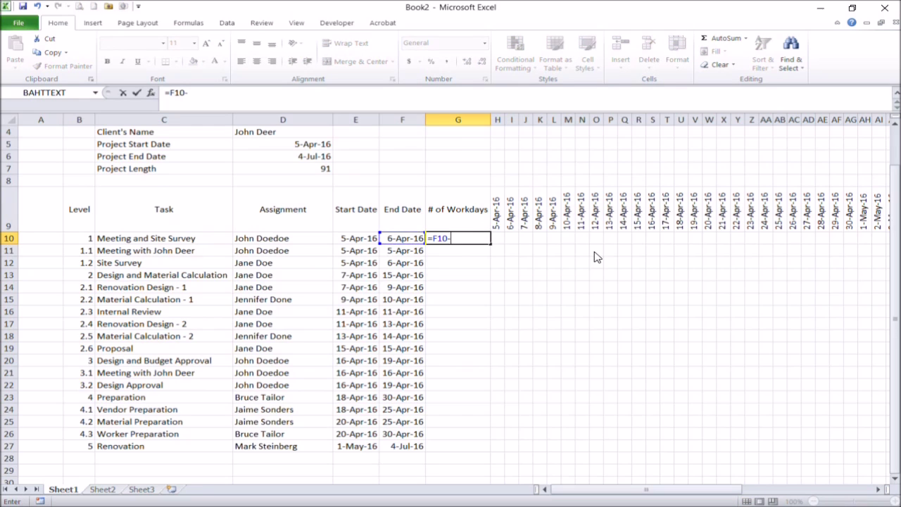
key(Left)
key(Left)
text(+1)
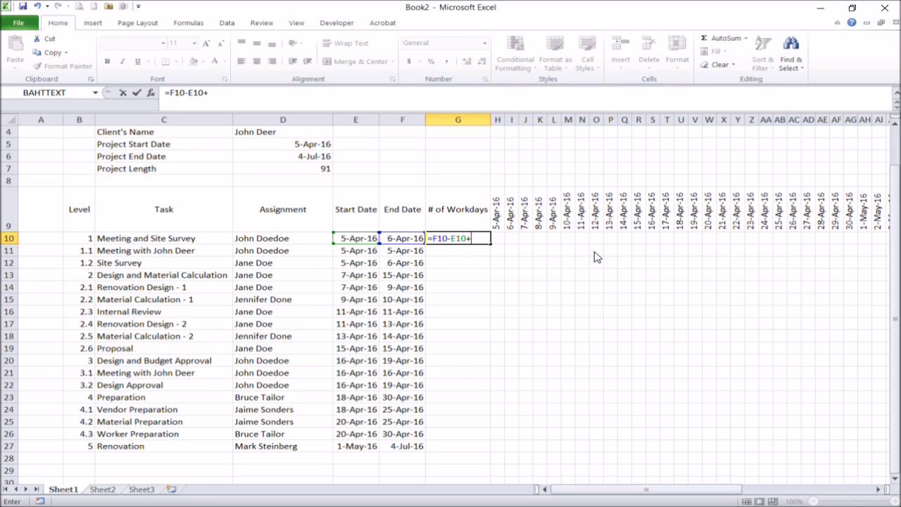
key(Return)
- Copy the workday formula down G11:G27 and narrow the # of Workdays column
key(Up)
key(ctrl+c)
key(Down)
key(shift+Down)
key(shift+Down)
key(shift+Down)
key(shift+Down)
key(shift+Down)
key(shift+Down)
key(shift+Down)
key(shift+Down)
key(shift+Down)
key(shift+Down)
key(shift+Down)
key(shift+Down)
key(shift+Down)
key(shift+Down)
key(shift+Down)
key(shift+Down)
key(Return)
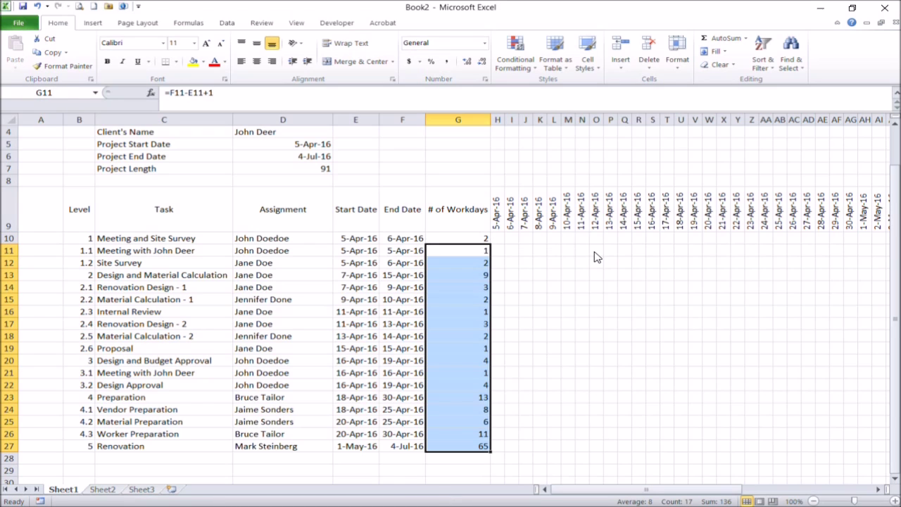
click(454, 274)
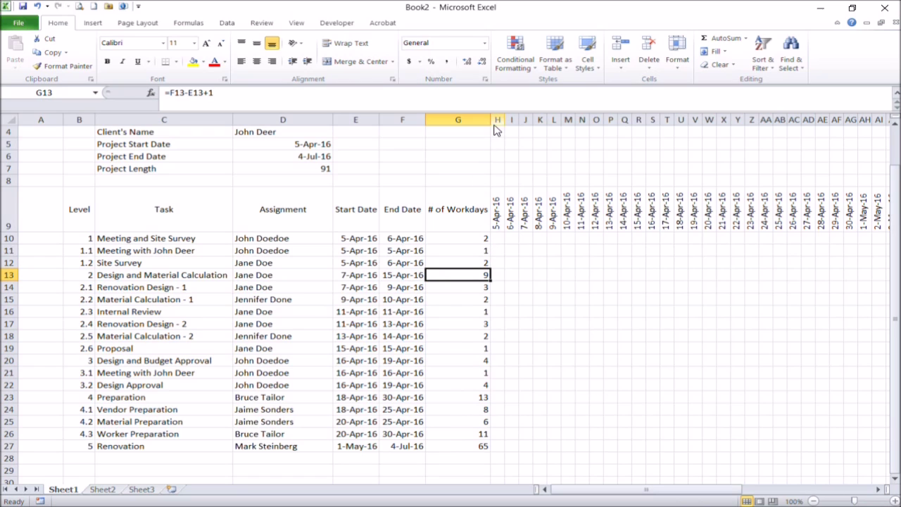
drag(490, 120, 467, 121)
- Wrap the # of Workdays header text and widen its column slightly
click(448, 209)
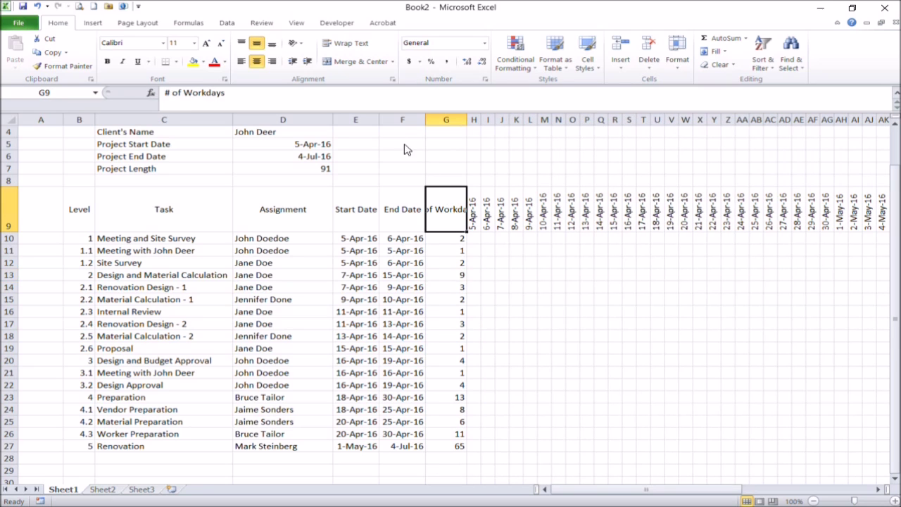
click(346, 44)
drag(467, 120, 473, 120)
click(517, 284)
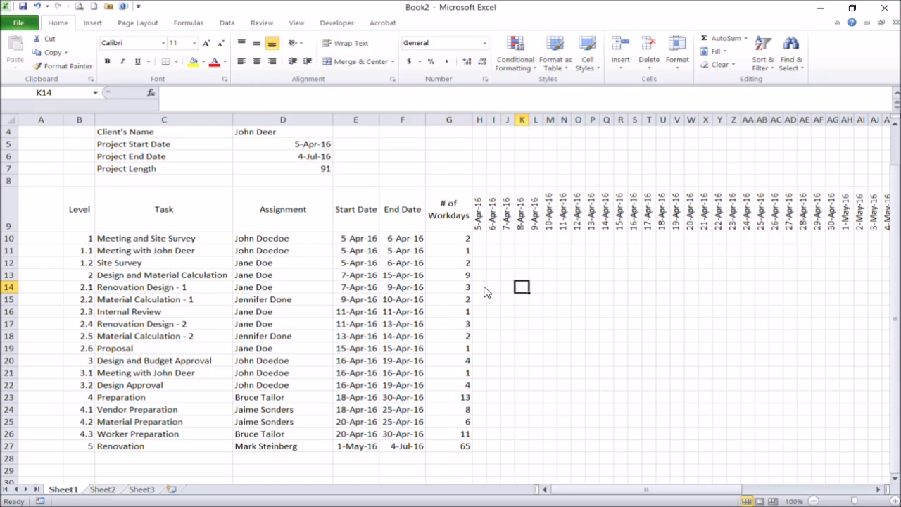
- Centre the workday counts in the # of Workdays column
click(452, 121)
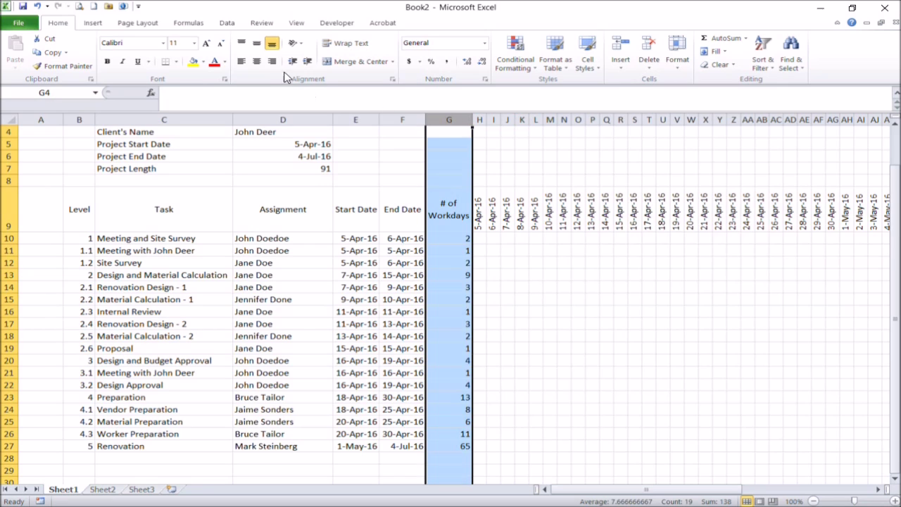
click(257, 61)
click(454, 338)
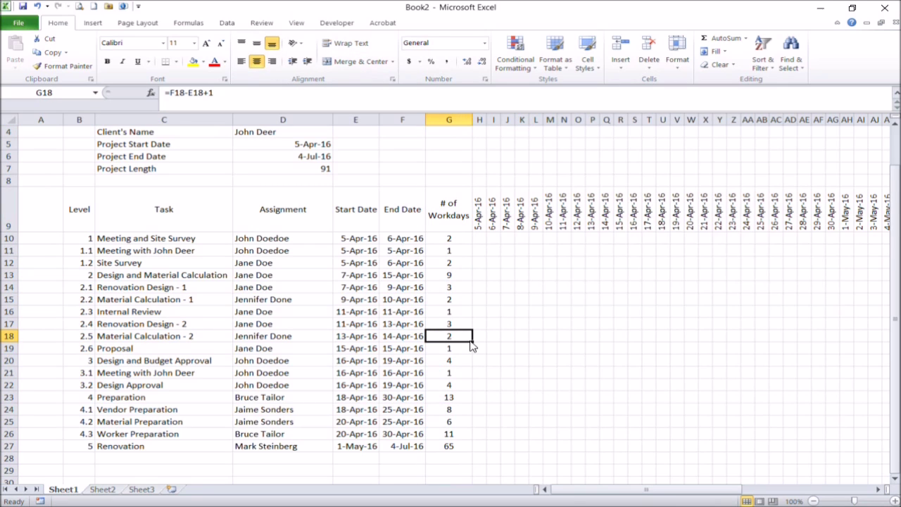
scroll(474, 334, up, 1)
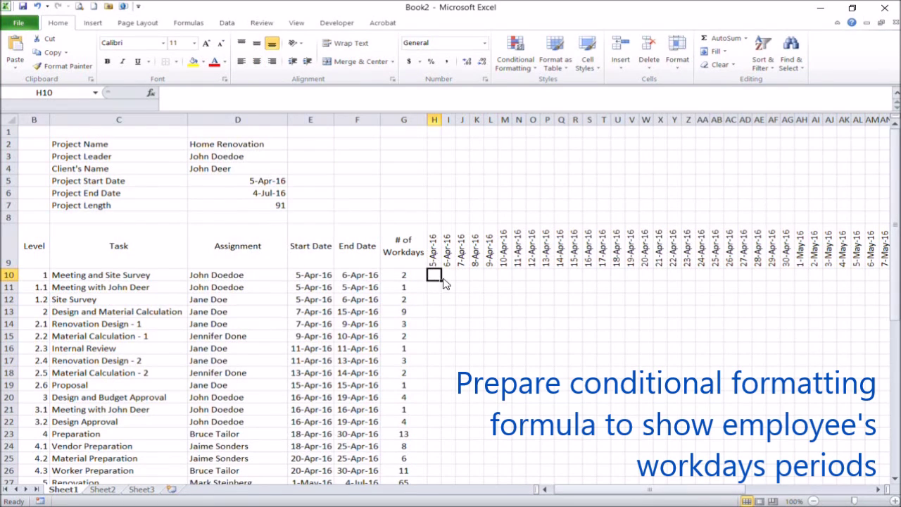
click(461, 311)
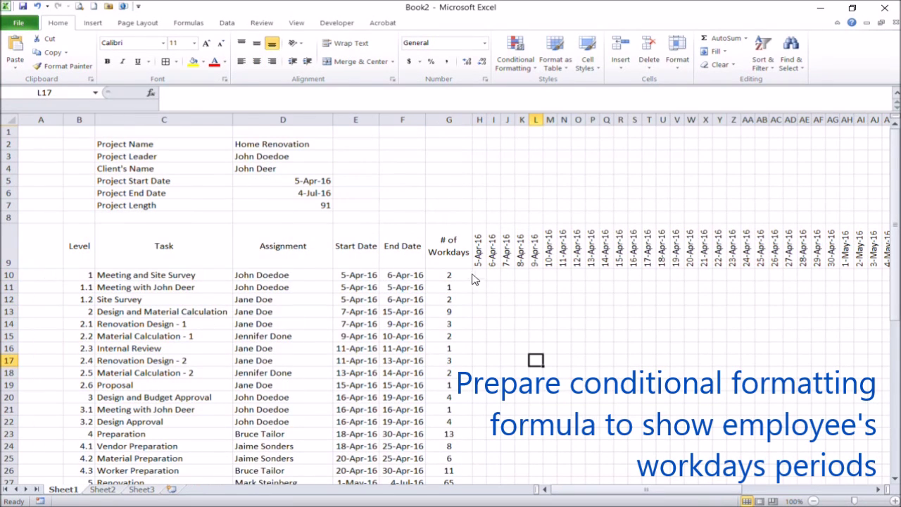
- Give the date grid H10:CT50 grey cell borders through Format Cells
click(480, 275)
drag(646, 488, 774, 488)
scroll(841, 362, down, 11)
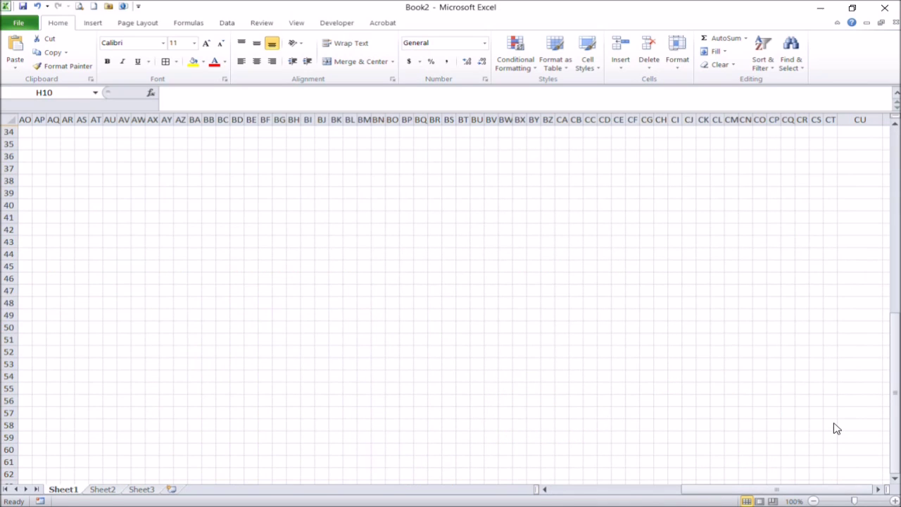
shift+click(834, 426)
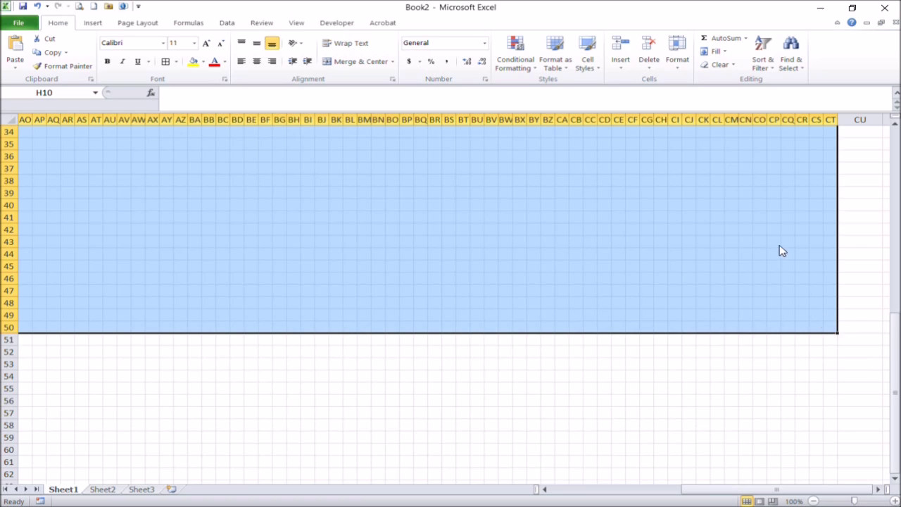
scroll(781, 249, up, 11)
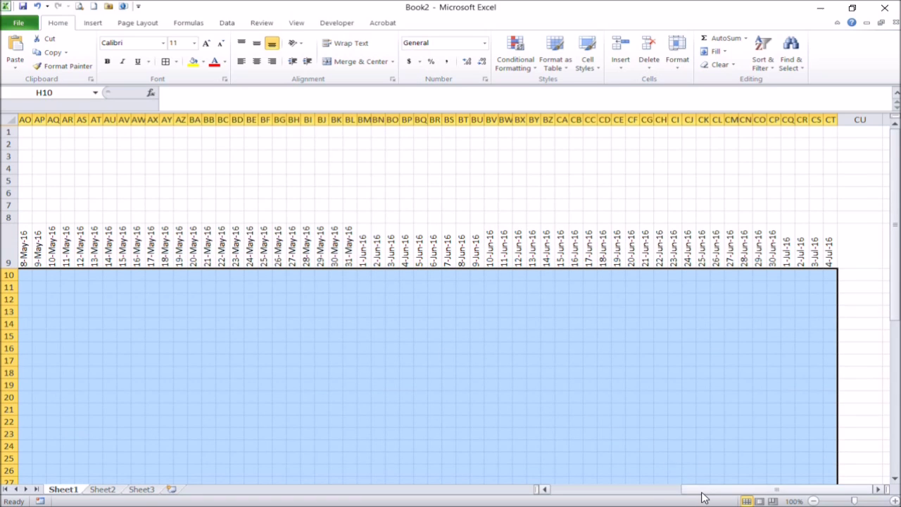
drag(704, 488, 573, 489)
right_click(542, 341)
click(457, 286)
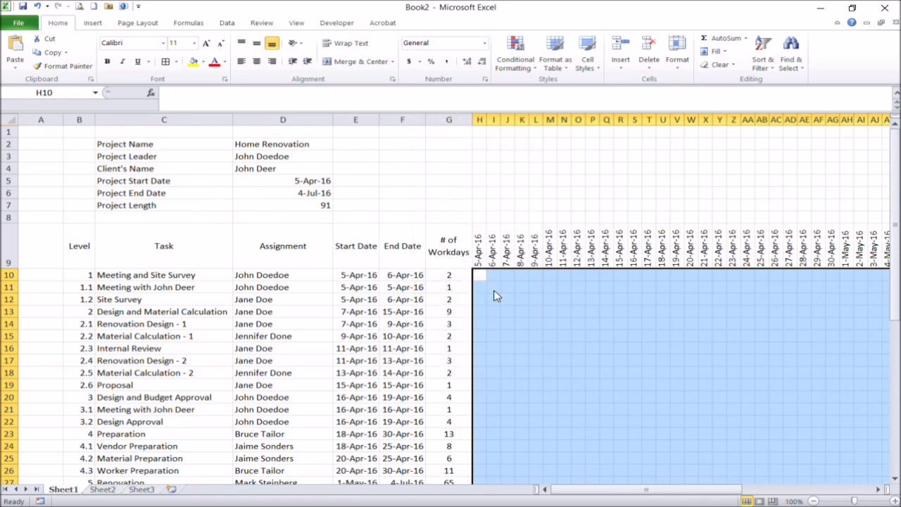
click(406, 297)
click(306, 364)
click(577, 414)
click(551, 385)
- Reselect H10:CT50 and start a new conditional formatting rule for it
click(481, 278)
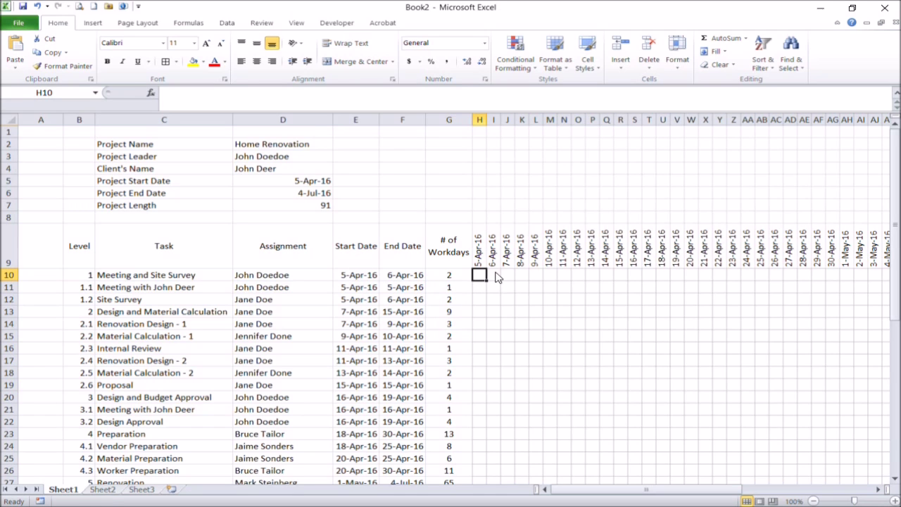
scroll(672, 322, down, 11)
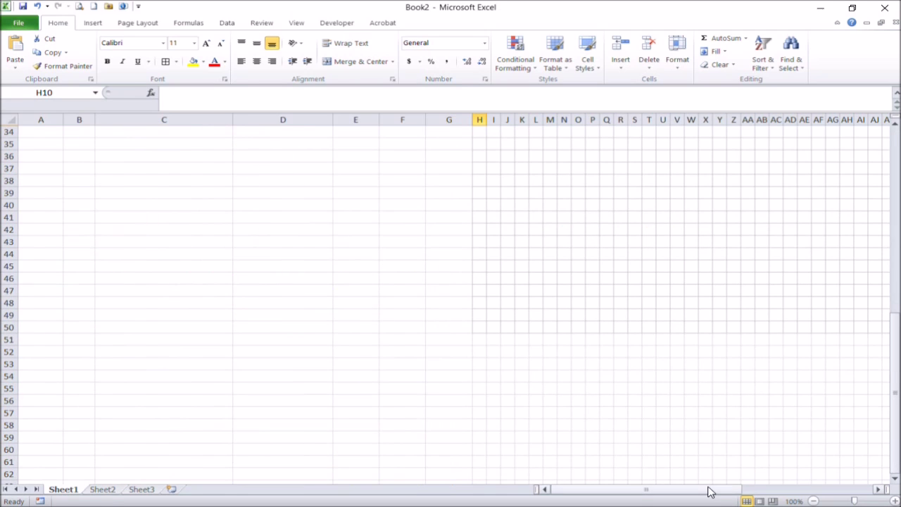
drag(708, 488, 728, 489)
shift+click(833, 333)
scroll(837, 317, up, 11)
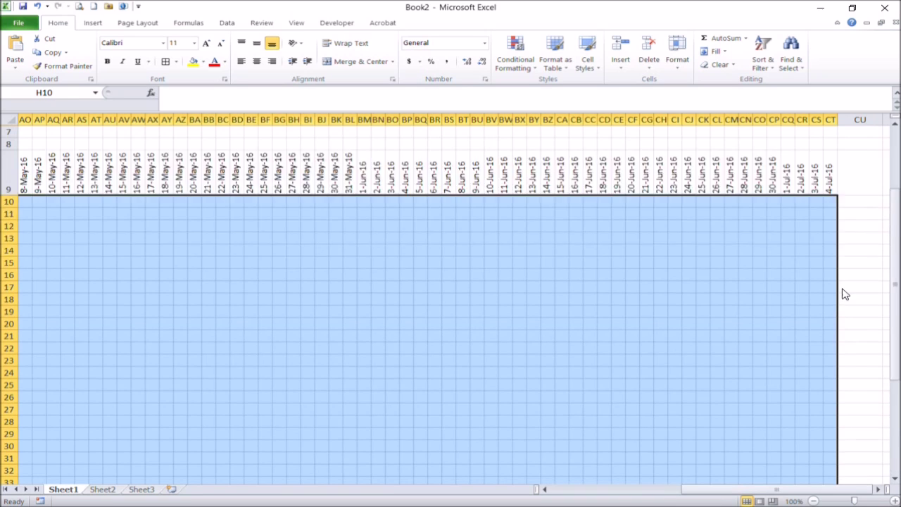
drag(770, 489, 573, 336)
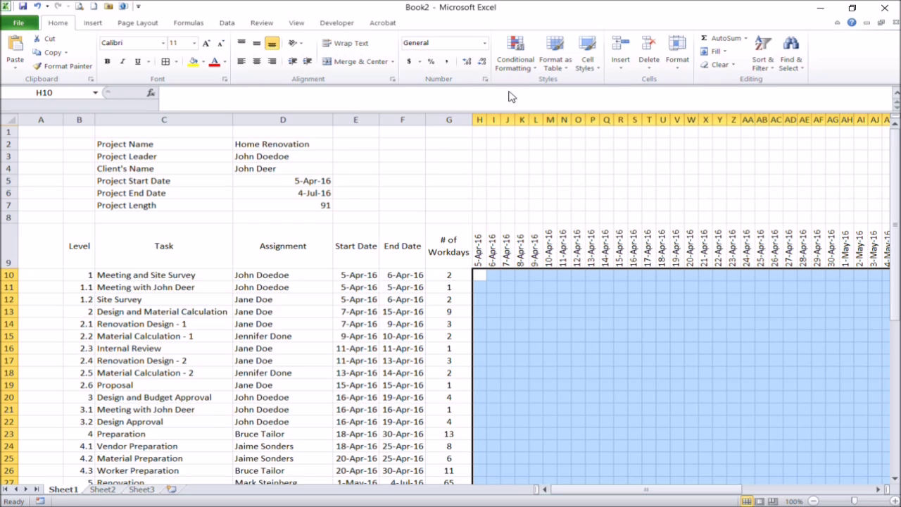
click(512, 65)
click(477, 221)
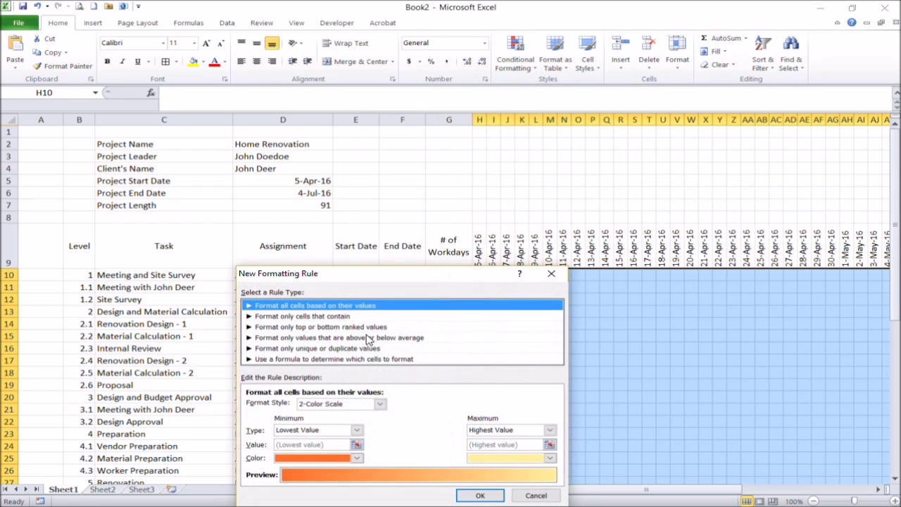
- Make it a formula-based rule starting =and($E10<>"",$F10<>"" to require both dates
click(355, 358)
drag(360, 271, 604, 195)
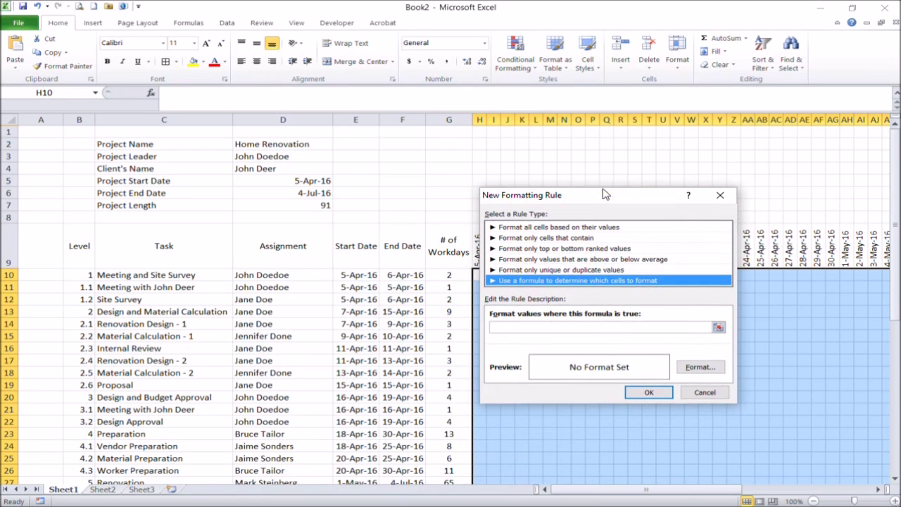
click(531, 329)
text(=and()
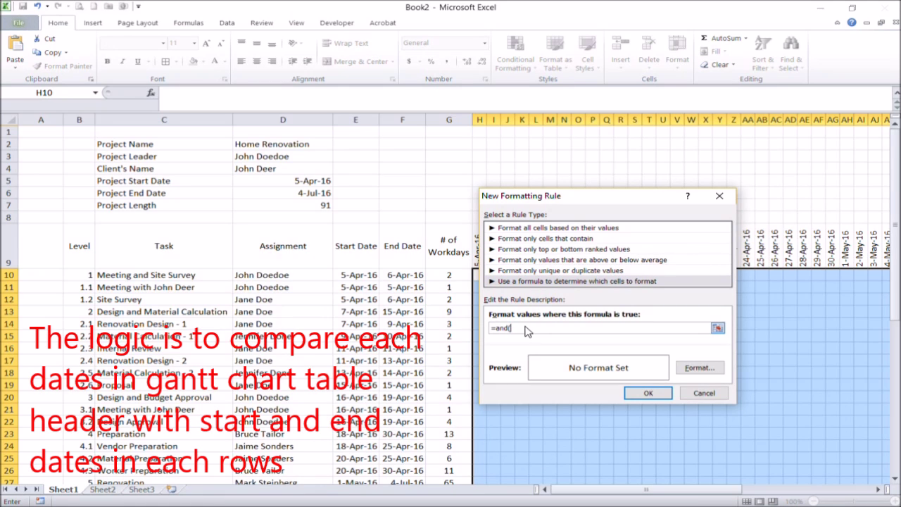
click(364, 276)
text(<>"",)
click(524, 328)
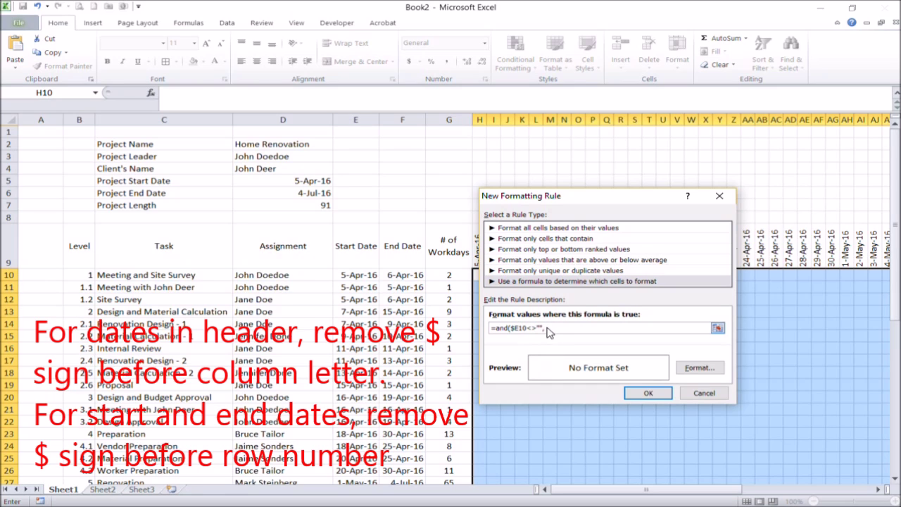
click(397, 277)
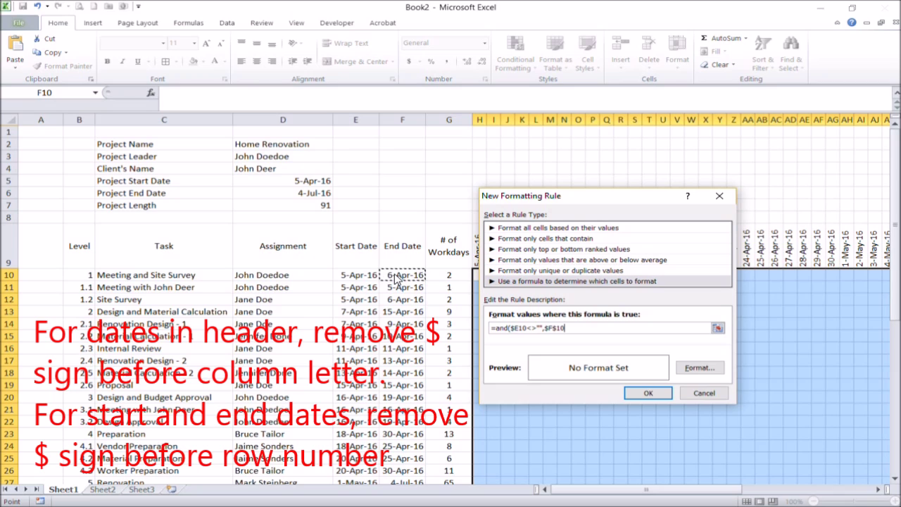
text(<>"",)
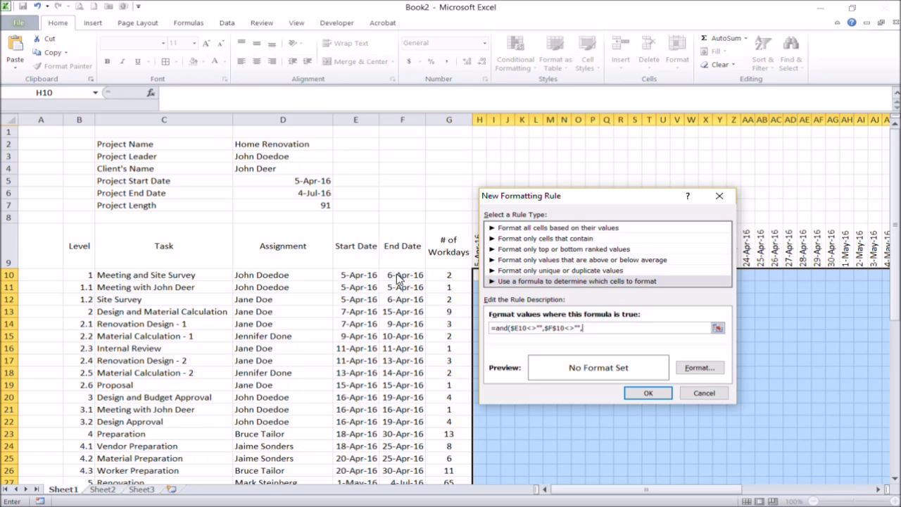
click(554, 328)
key(BackSpace)
- Complete the formula with H$9>=$E10,H$9<=$F10 so dates within each task's span qualify
drag(589, 195, 680, 266)
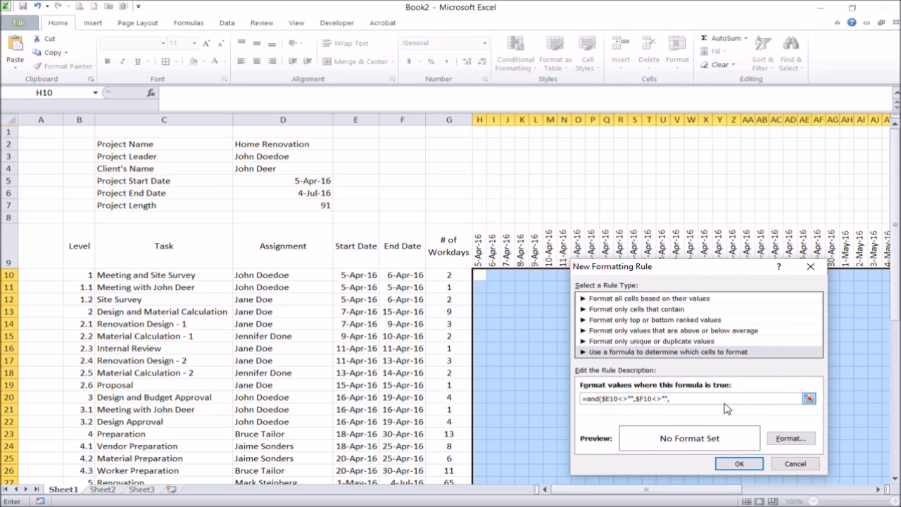
click(480, 261)
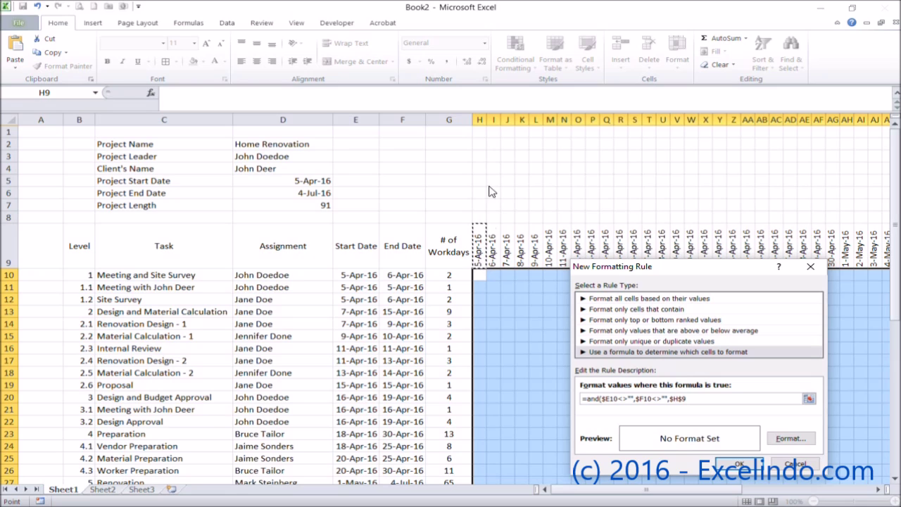
click(712, 398)
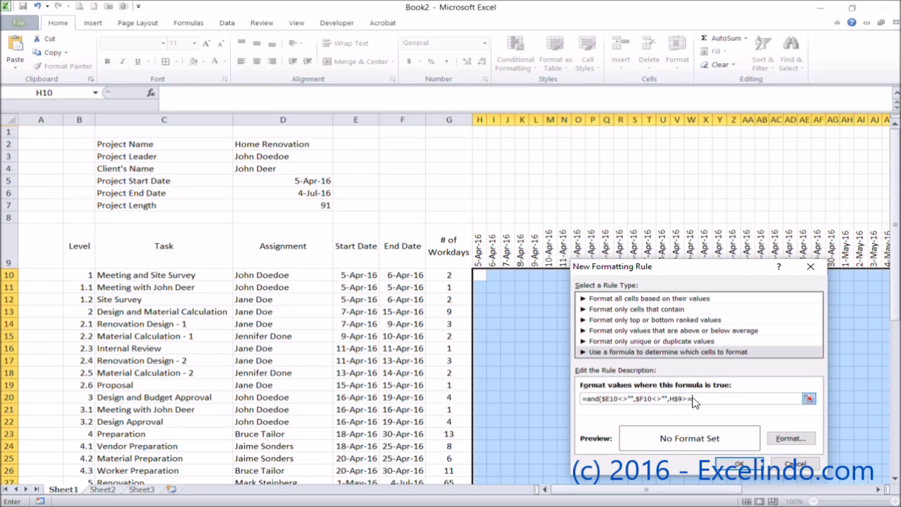
click(353, 277)
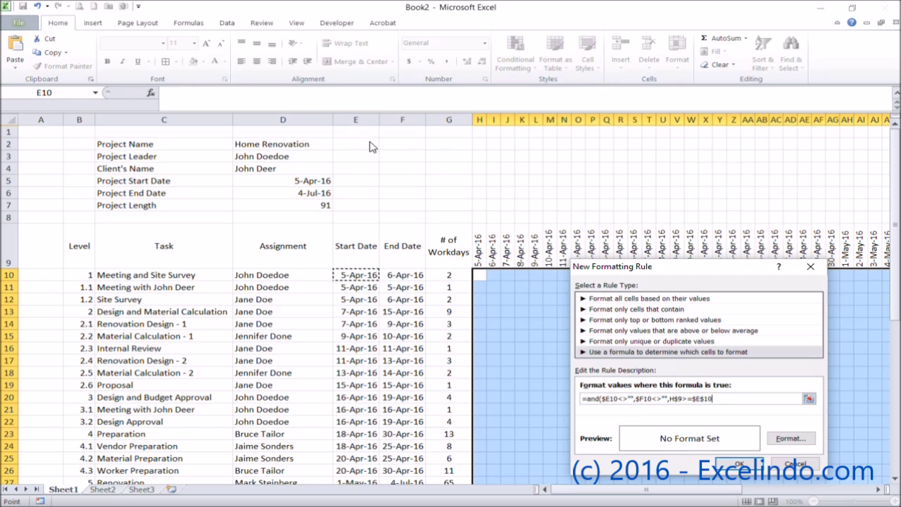
click(713, 398)
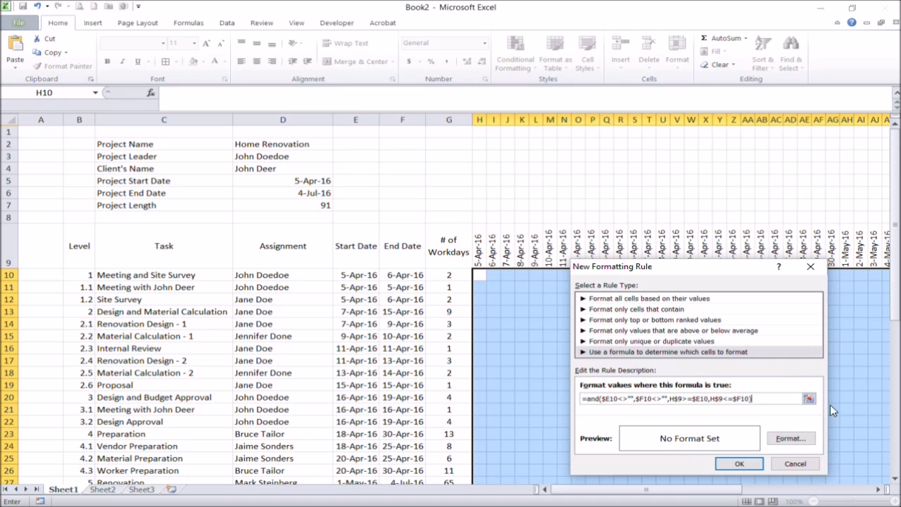
click(790, 438)
- Give the rule a dark grey fill and font colour, then apply it to the grid
click(372, 226)
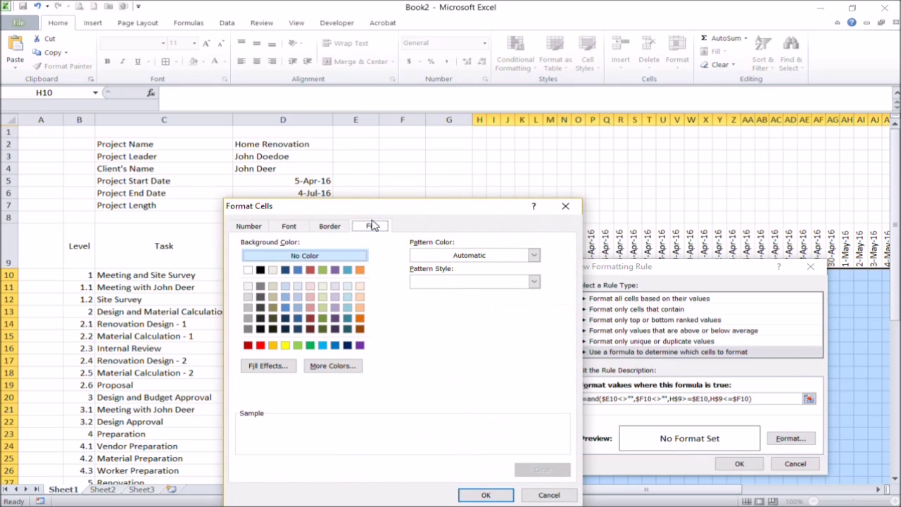
click(260, 297)
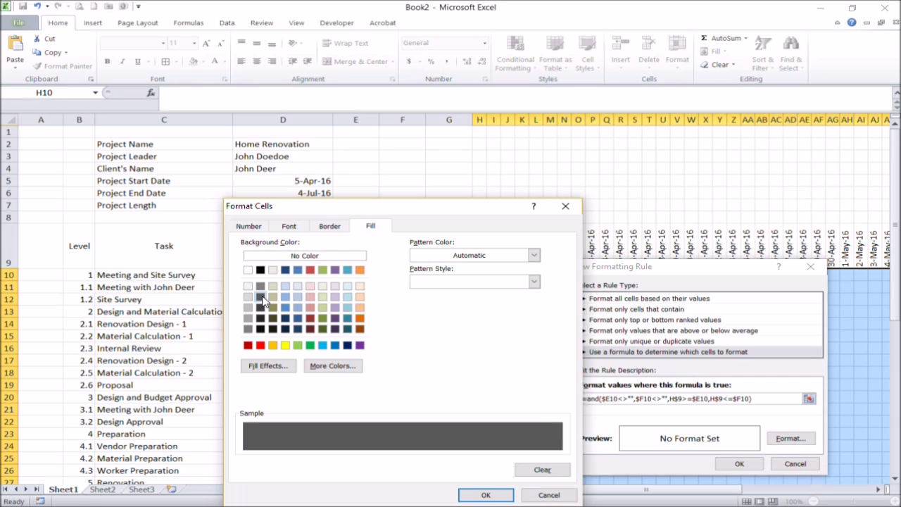
click(288, 226)
click(476, 331)
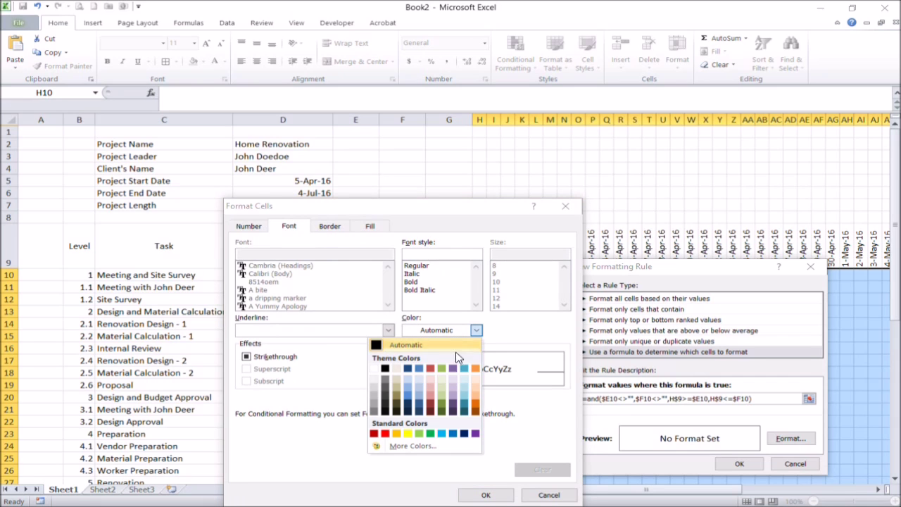
click(486, 495)
click(739, 464)
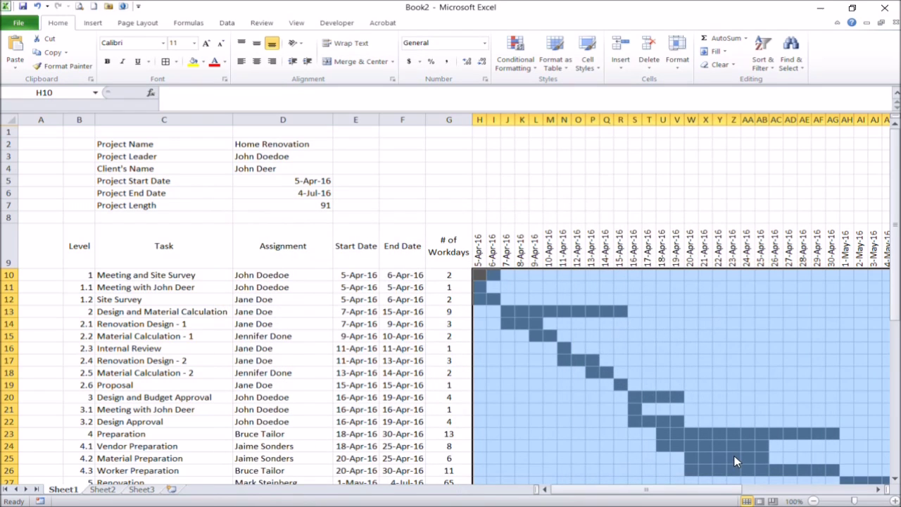
click(512, 317)
scroll(505, 313, down, 3)
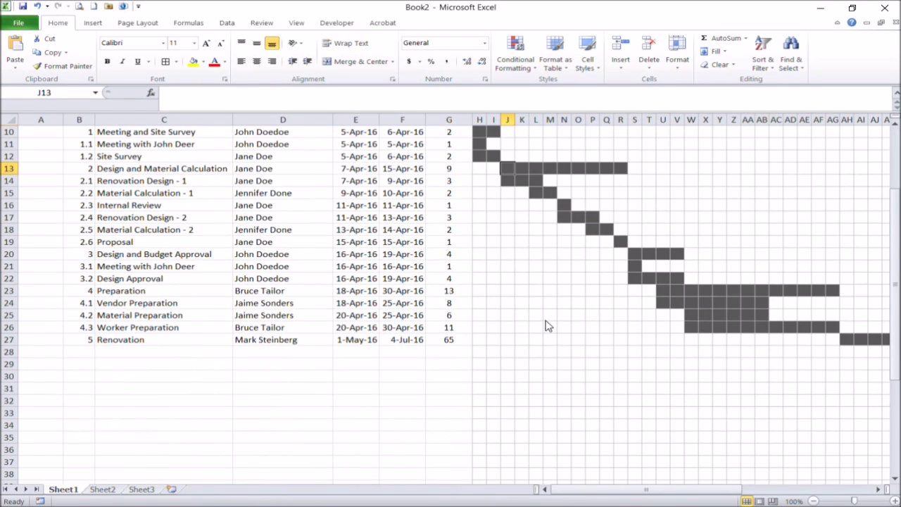
scroll(549, 325, up, 2)
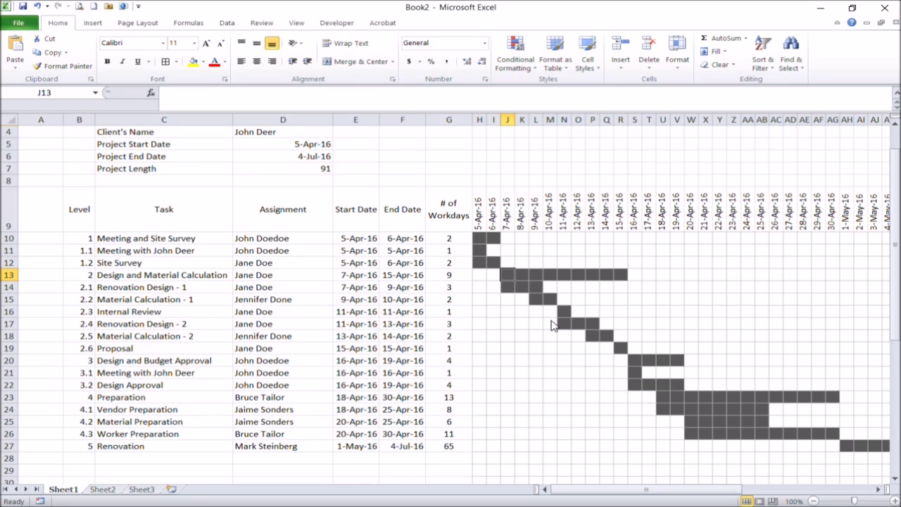
scroll(554, 315, up, 1)
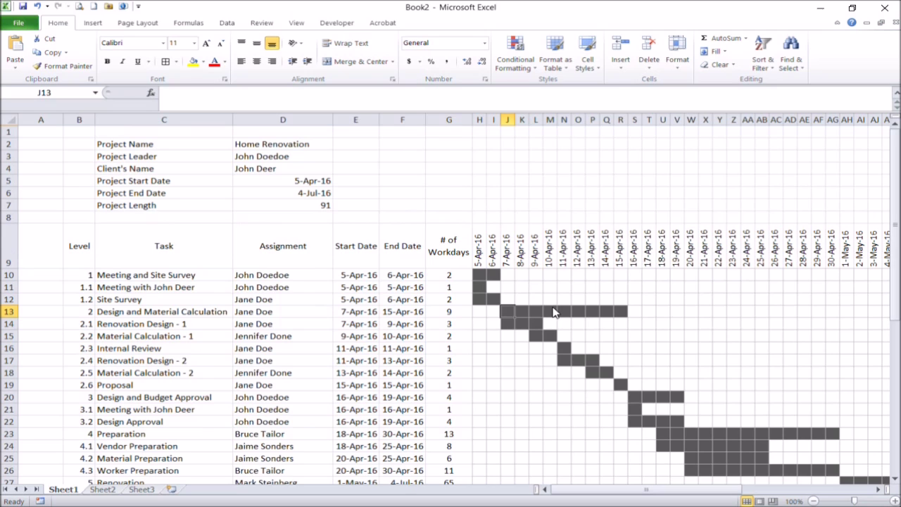
click(87, 250)
drag(581, 489, 711, 489)
- Fill header row B9:CT9 with Dark Blue, Text 2, Lighter 40% and white text
shift+click(830, 263)
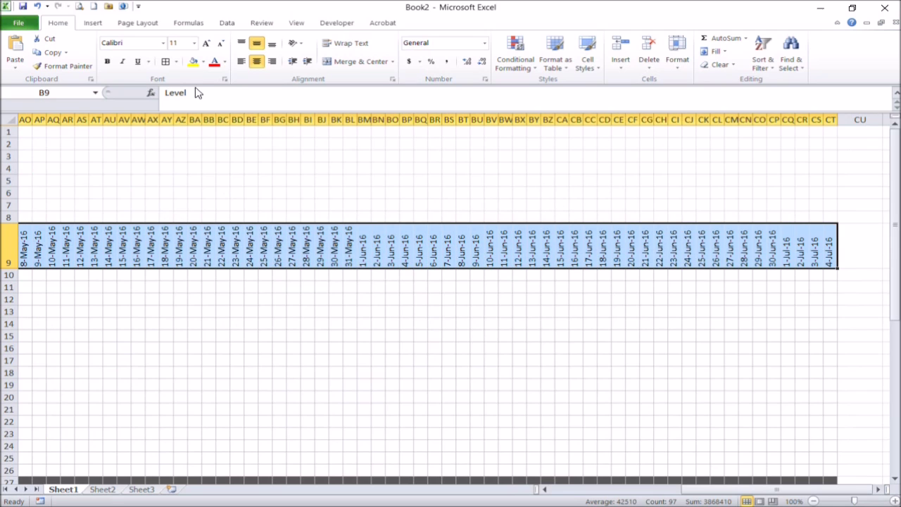
click(204, 62)
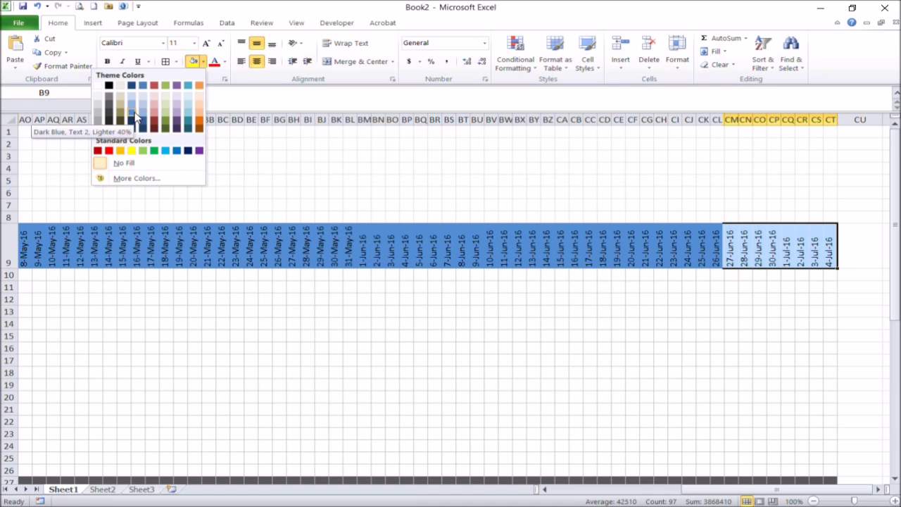
click(135, 118)
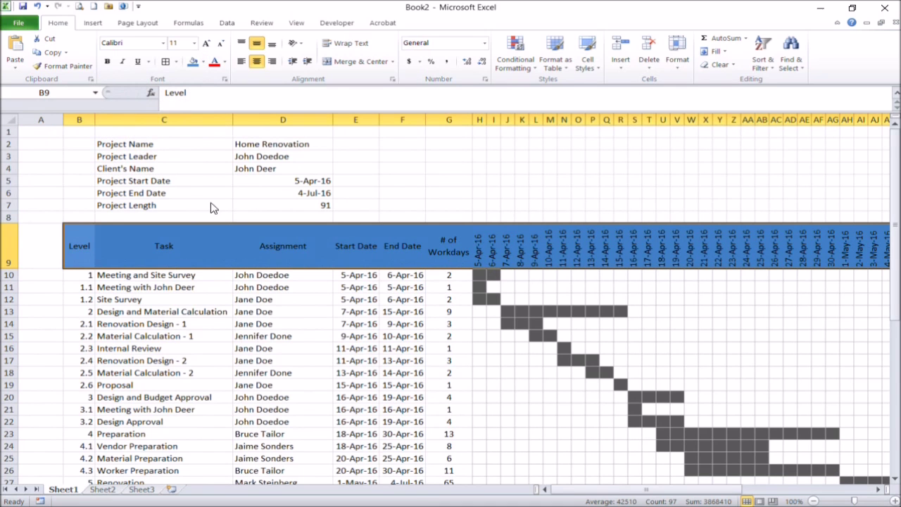
click(224, 62)
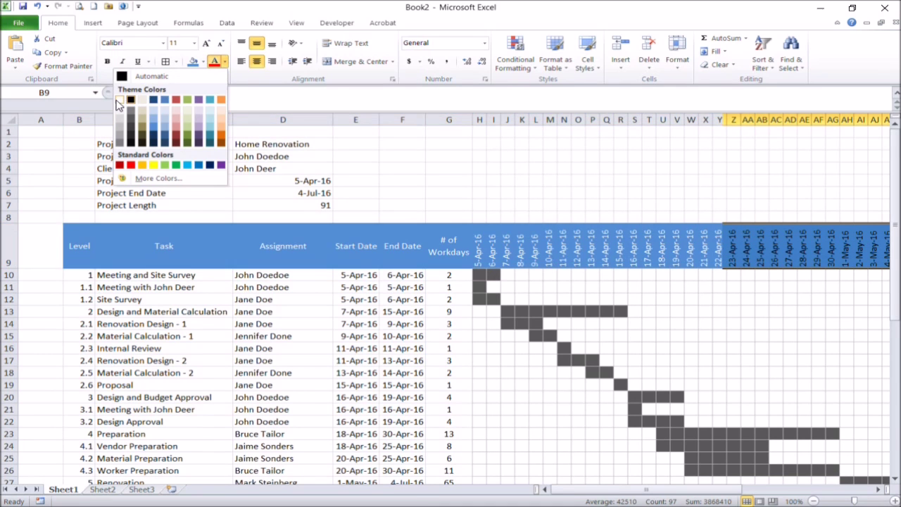
click(221, 321)
click(213, 326)
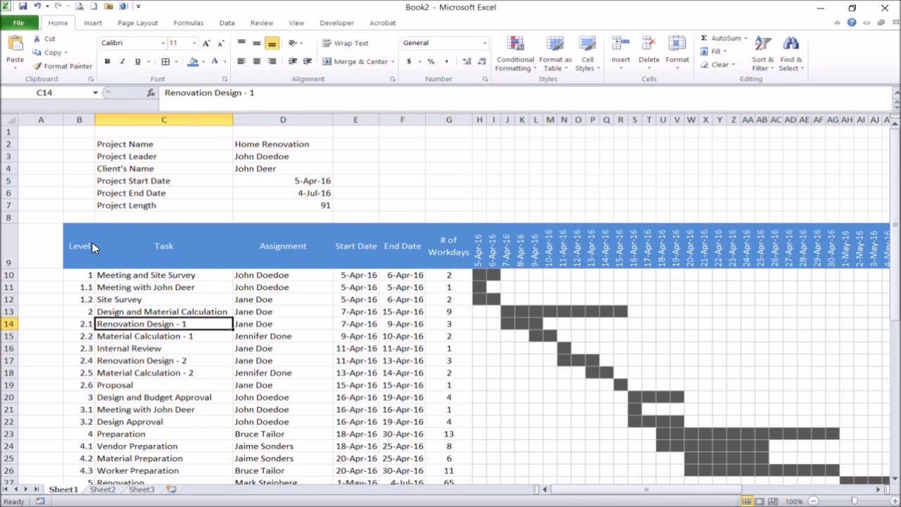
scroll(119, 309, down, 3)
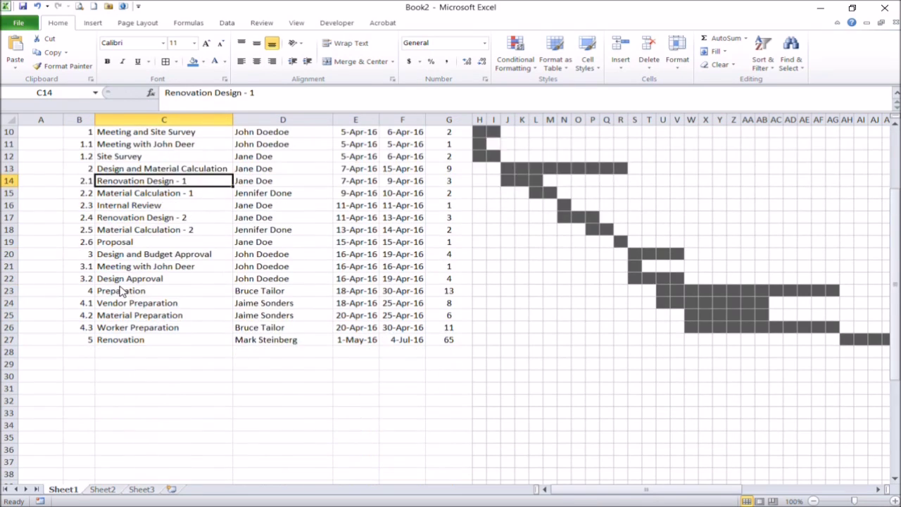
scroll(120, 290, up, 2)
click(86, 242)
scroll(225, 351, down, 3)
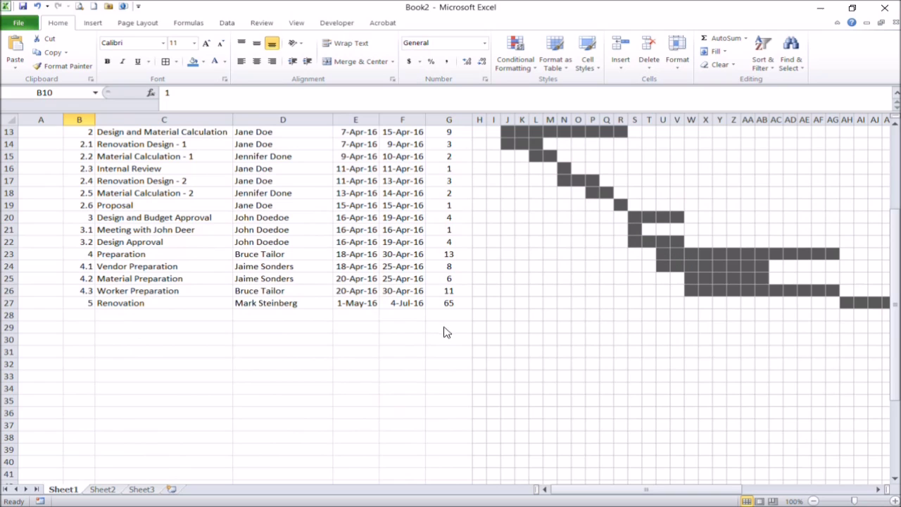
click(479, 316)
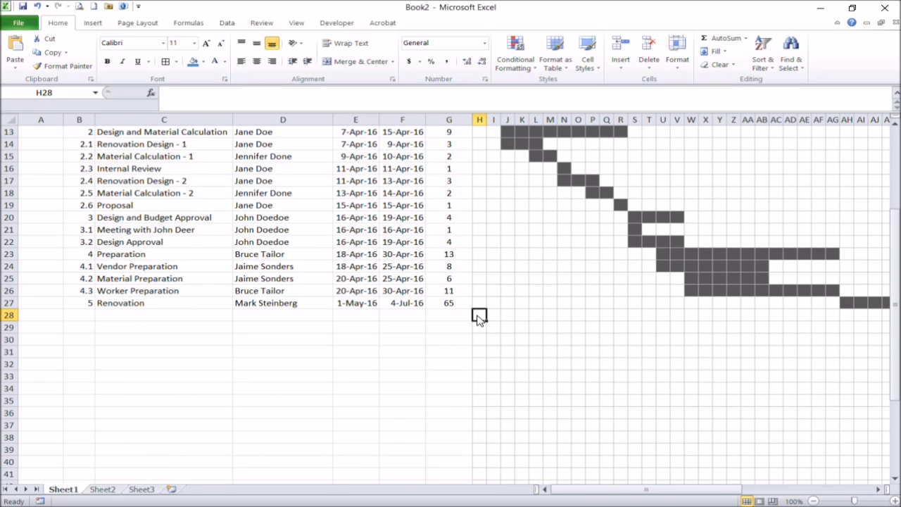
scroll(613, 288, up, 4)
scroll(617, 286, down, 3)
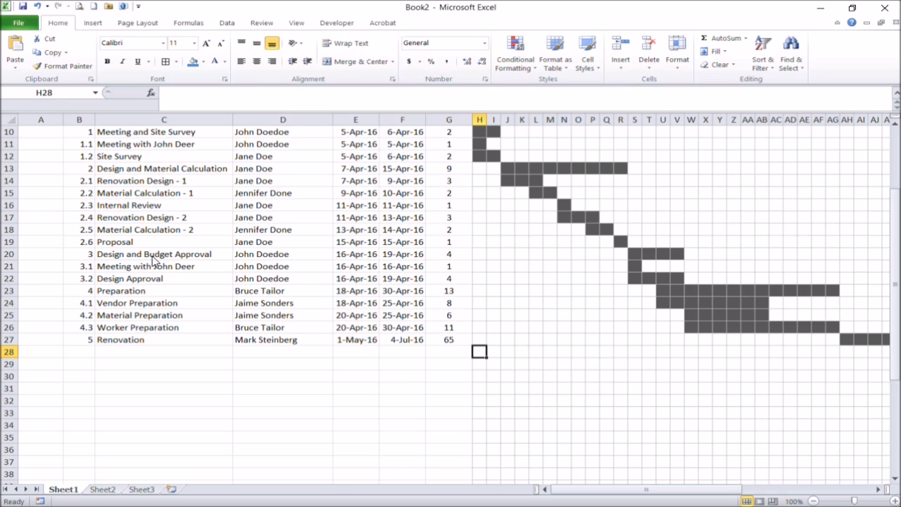
click(109, 281)
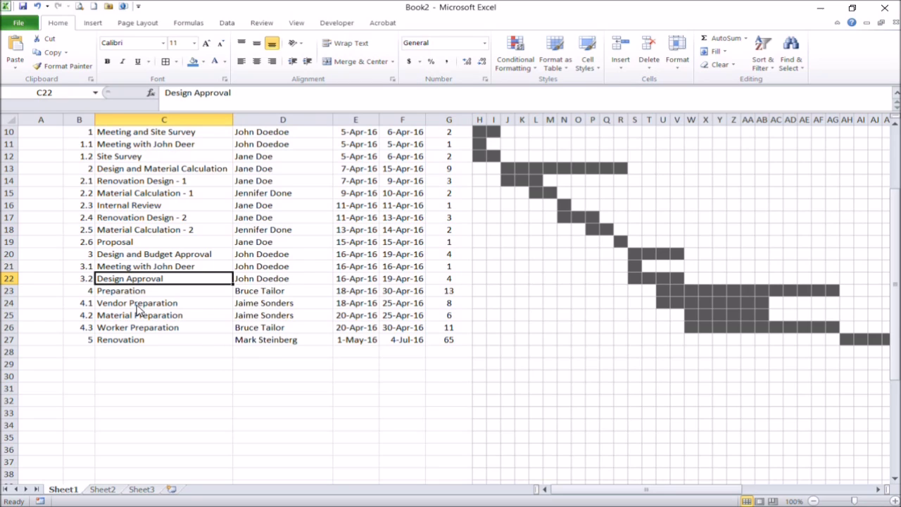
click(9, 304)
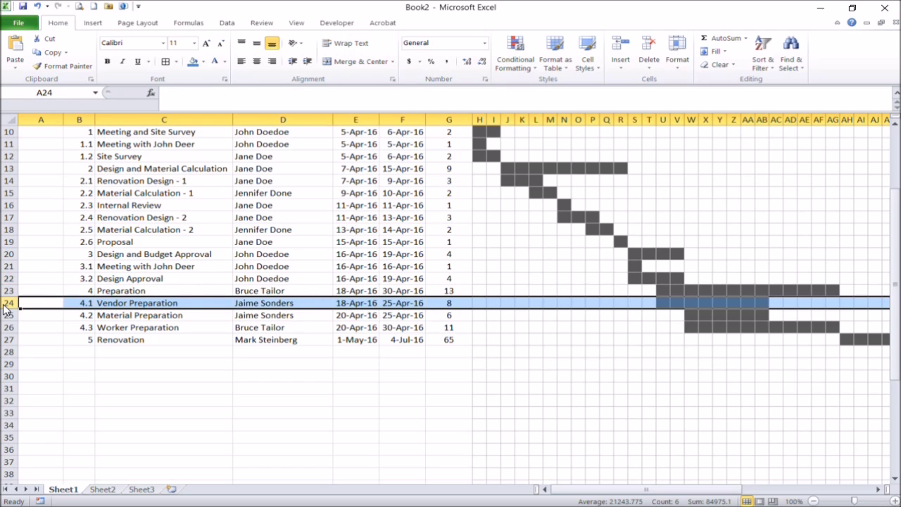
- Insert a new task 4.1 above Vendor Preparation for the client's down payment, with its assignee
right_click(8, 304)
click(36, 385)
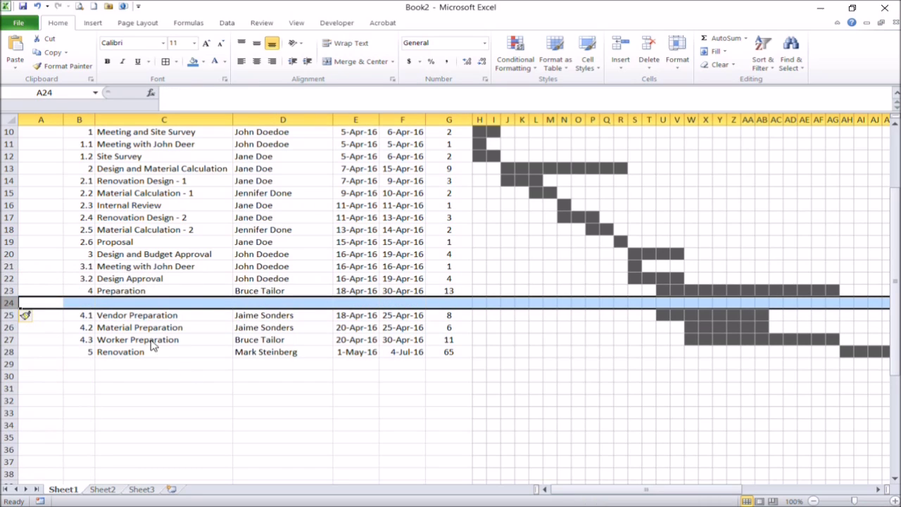
click(92, 304)
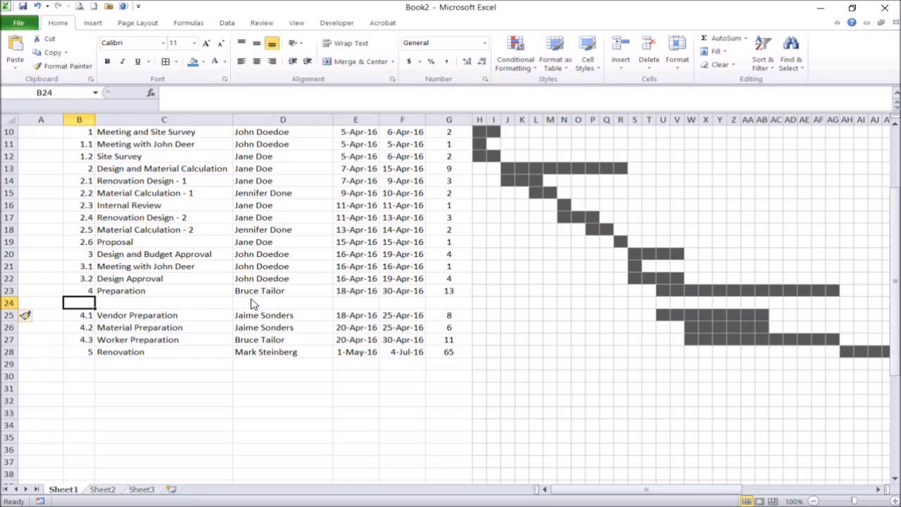
text(4.1)
key(Tab)
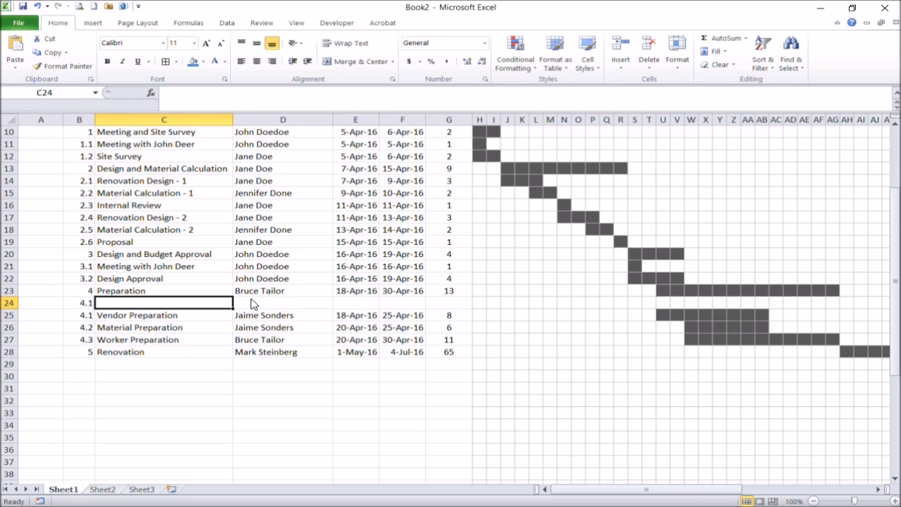
key(Tab)
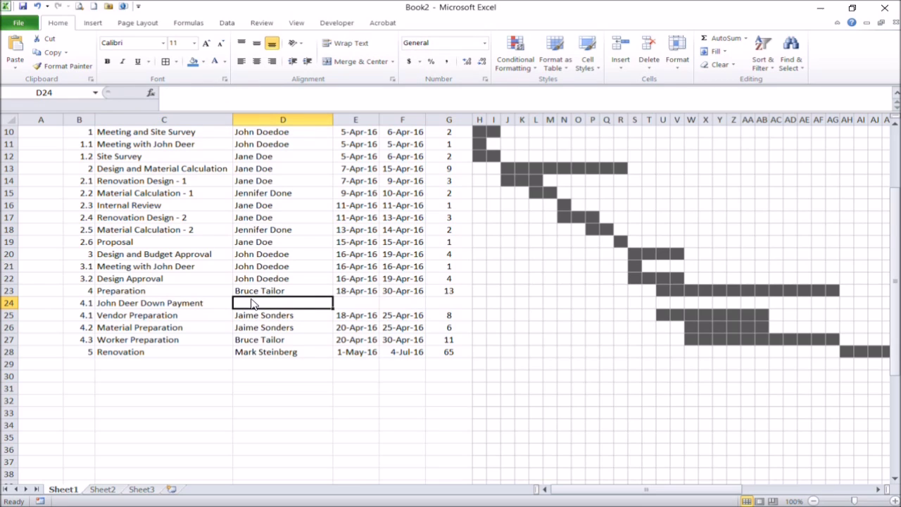
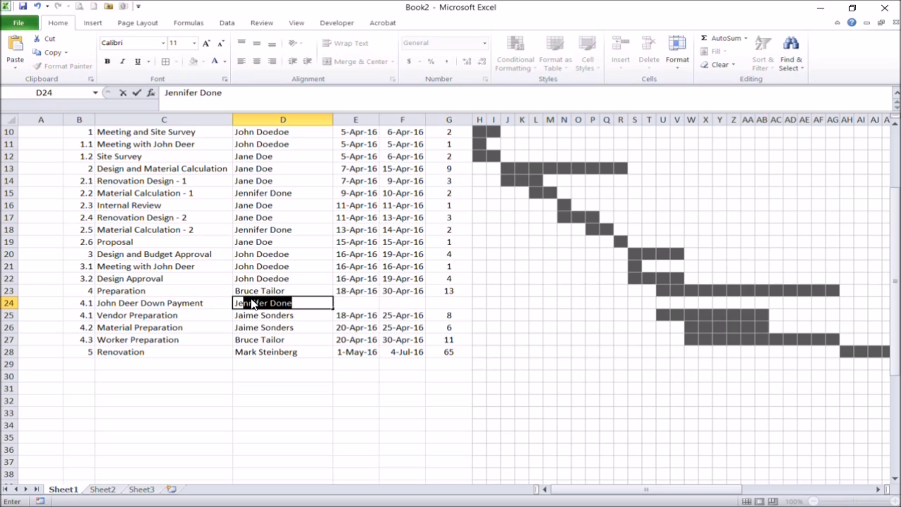
key(Return)
- Give task 4.1 a start and end date of 20-Apr-16, producing a one-day bar
key(Up)
key(Tab)
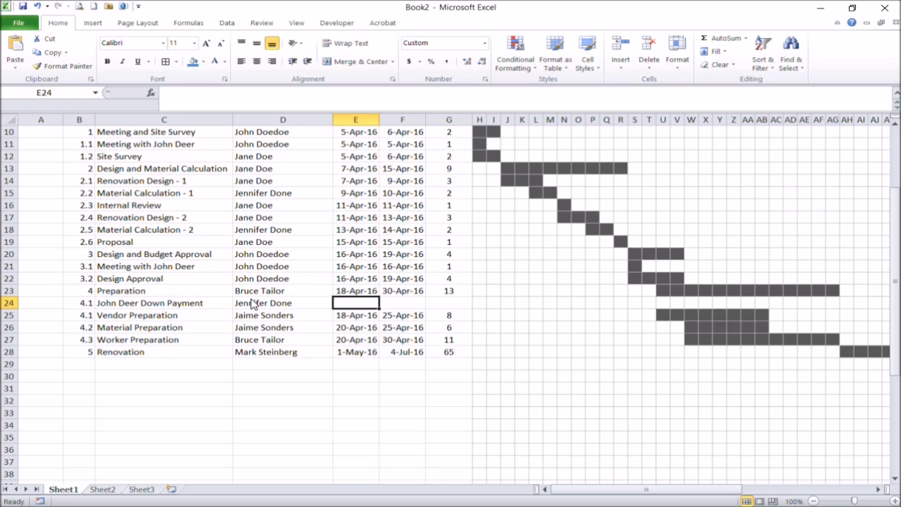
text(2)
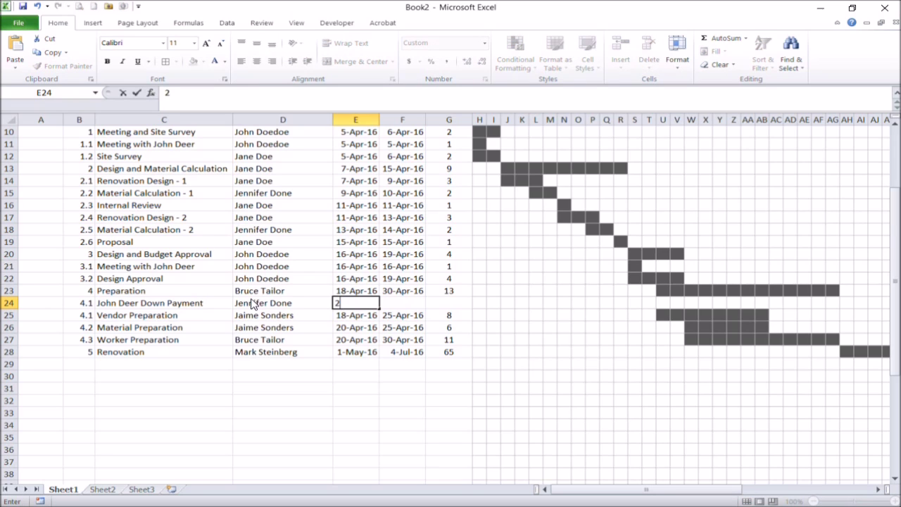
text(0 apr 16)
key(Return)
key(Up)
key(Right)
text(20)
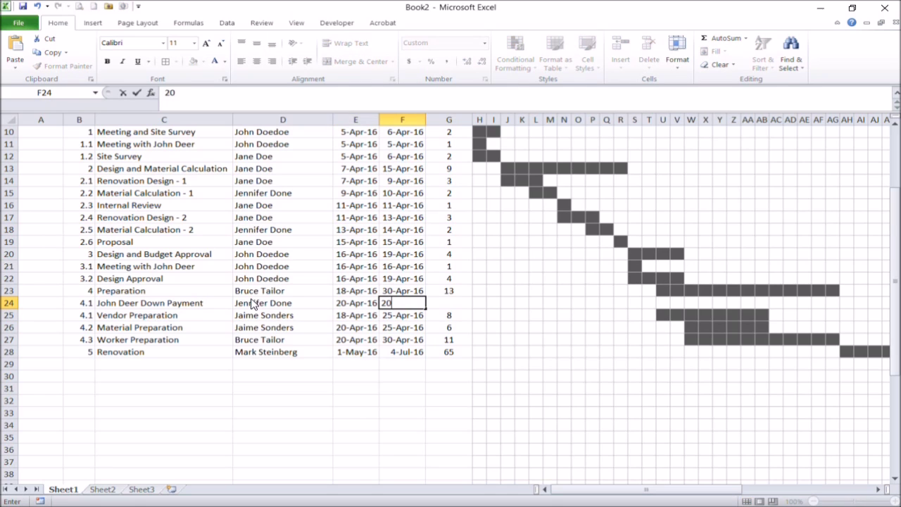
text( apr 16)
key(Return)
click(704, 303)
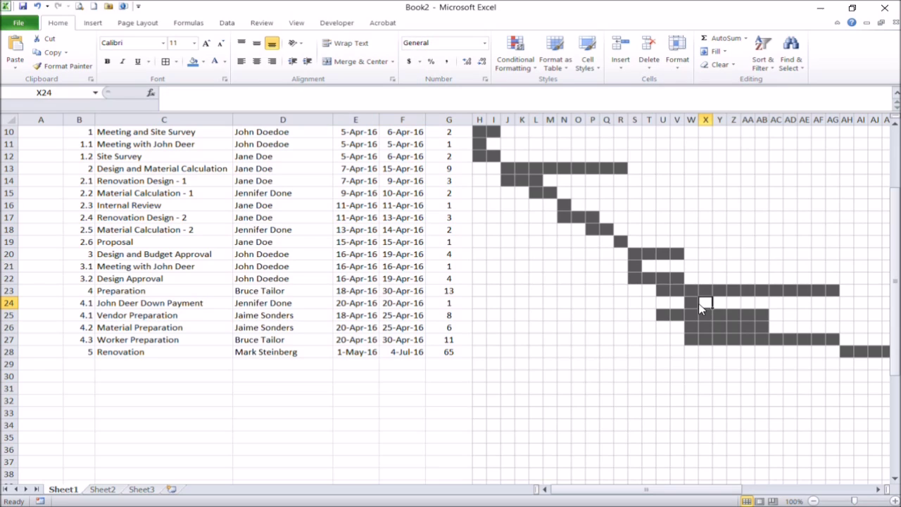
click(692, 303)
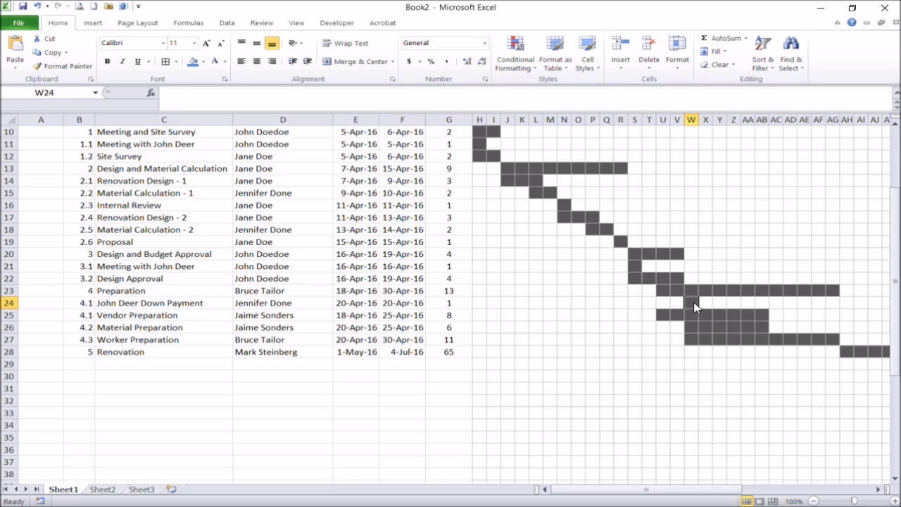
- Start Vendor Preparation on 20-Apr-16 and renumber the following subtasks to 4.2, 4.3 and 4.4
click(359, 321)
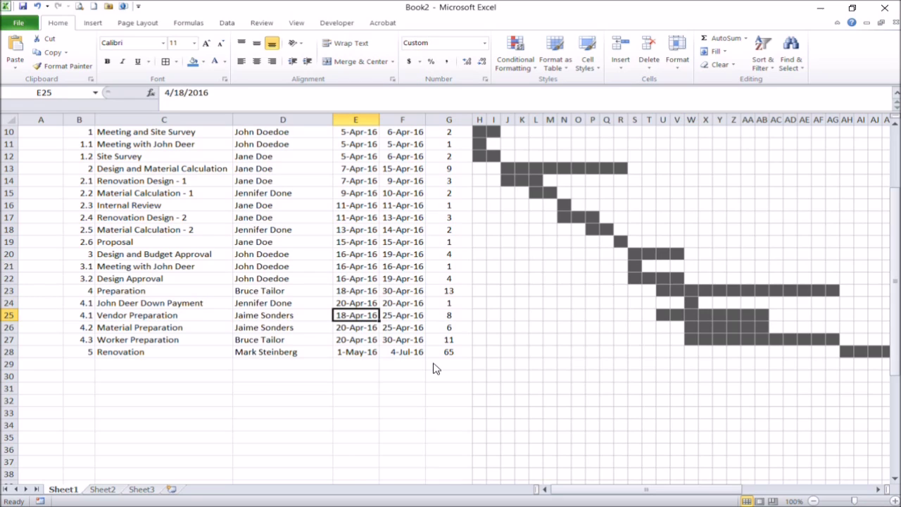
text(20 apr 16)
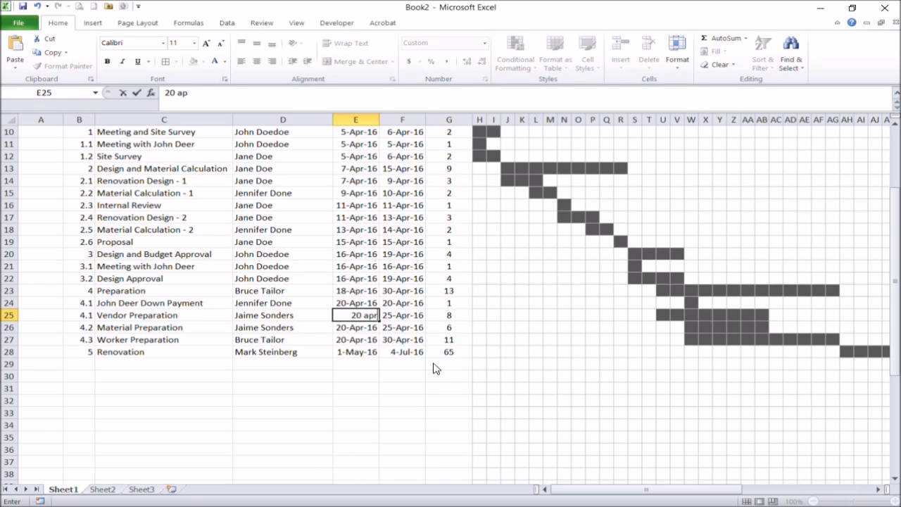
key(Return)
key(Left)
key(Left)
key(Left)
key(Up)
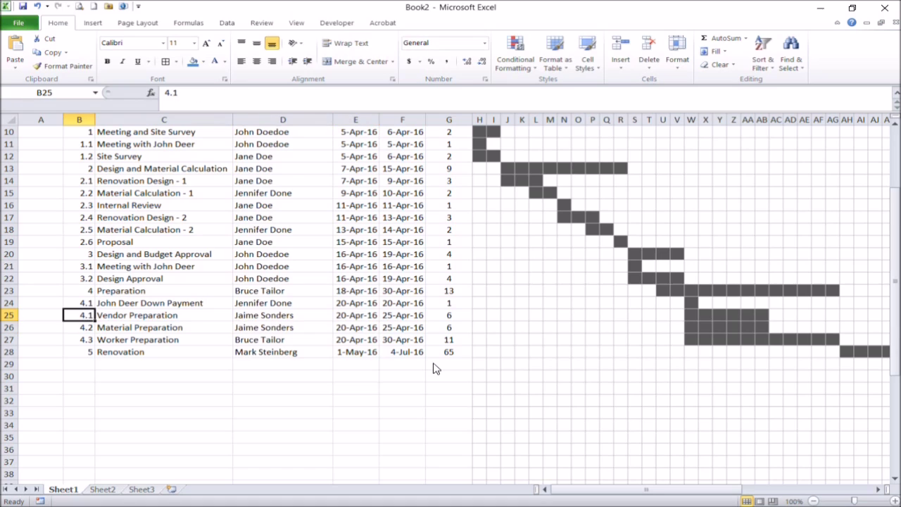
text(4)
key(Return)
text(4.3)
key(Return)
text(4.4)
key(Return)
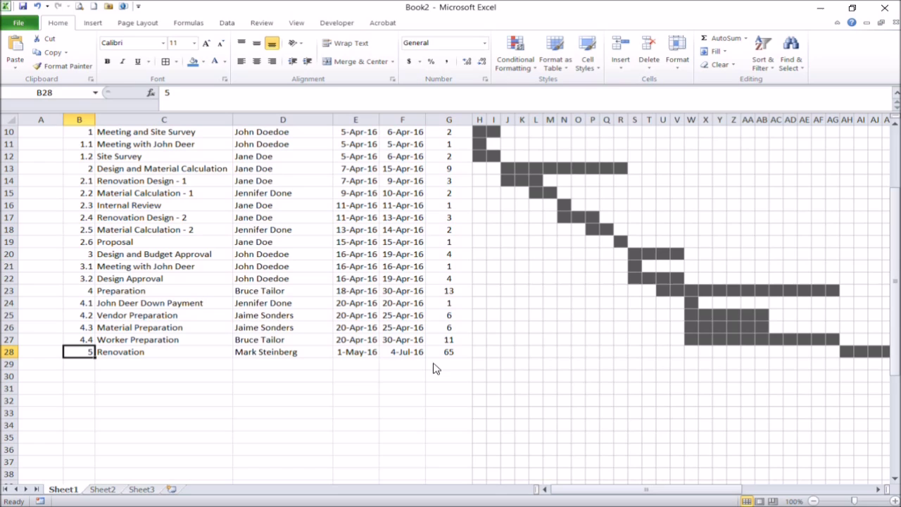
click(474, 366)
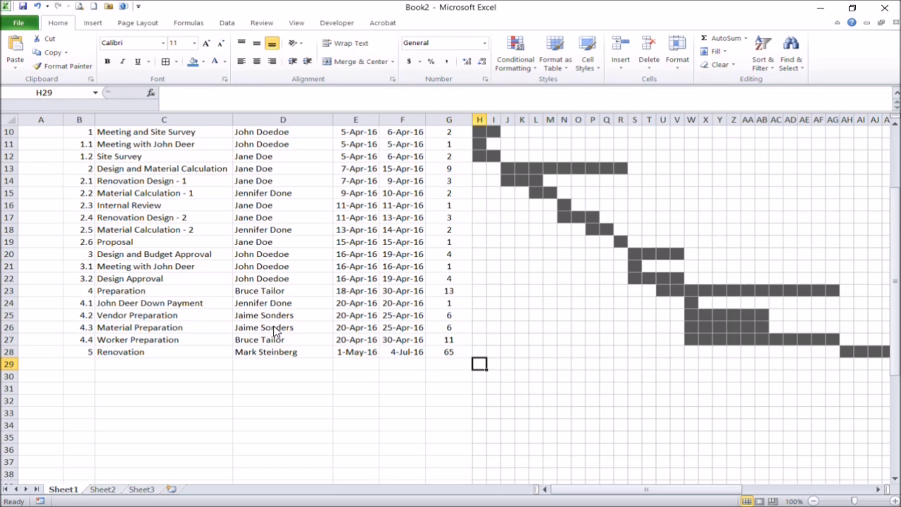
drag(569, 491, 700, 491)
scroll(840, 408, down, 8)
shift+click(835, 341)
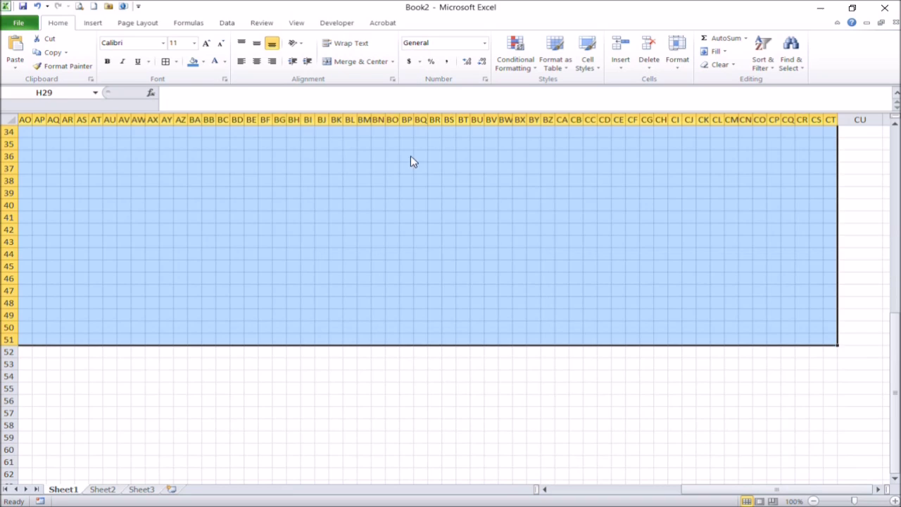
click(176, 62)
click(79, 146)
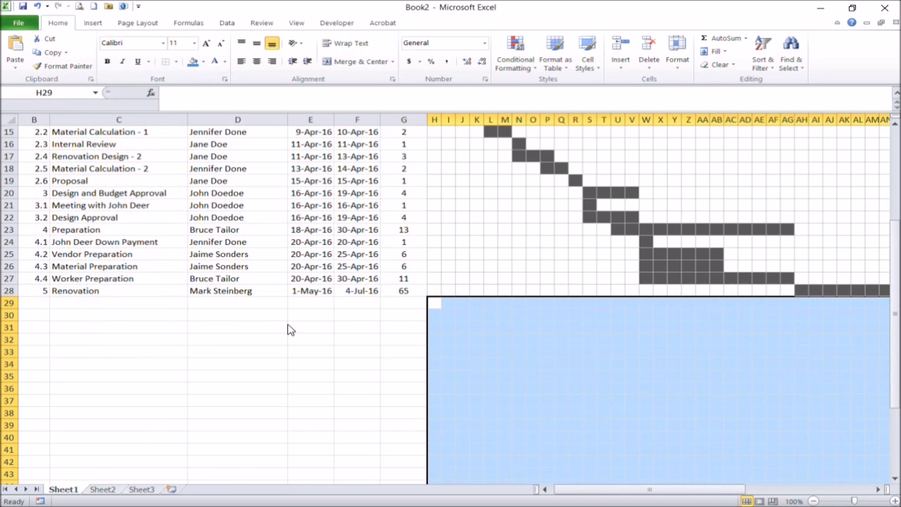
click(288, 328)
scroll(287, 328, up, 1)
click(433, 327)
scroll(304, 272, up, 3)
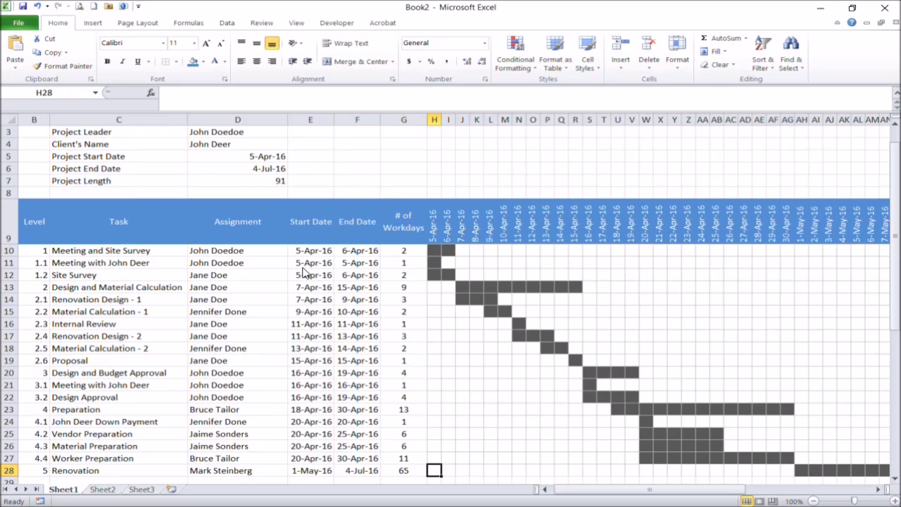
drag(566, 489, 547, 486)
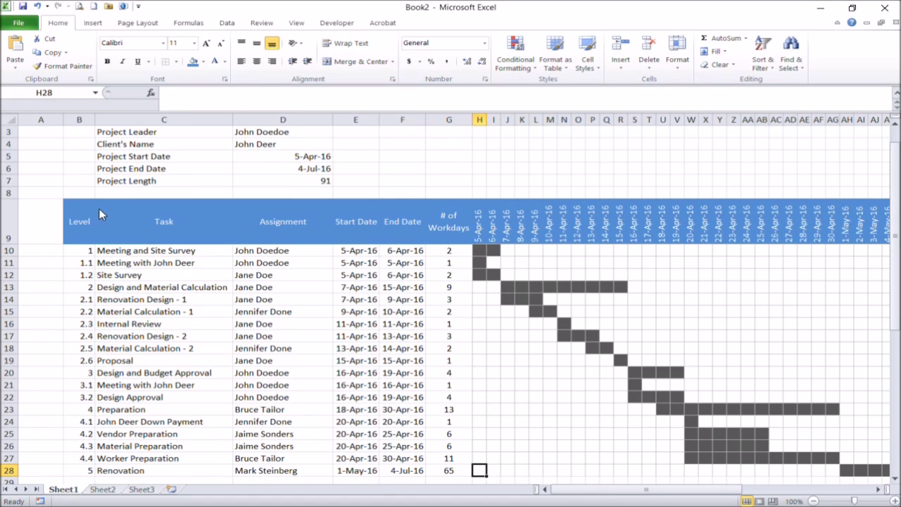
scroll(83, 216, up, 1)
drag(64, 120, 58, 207)
click(192, 62)
click(253, 177)
click(67, 146)
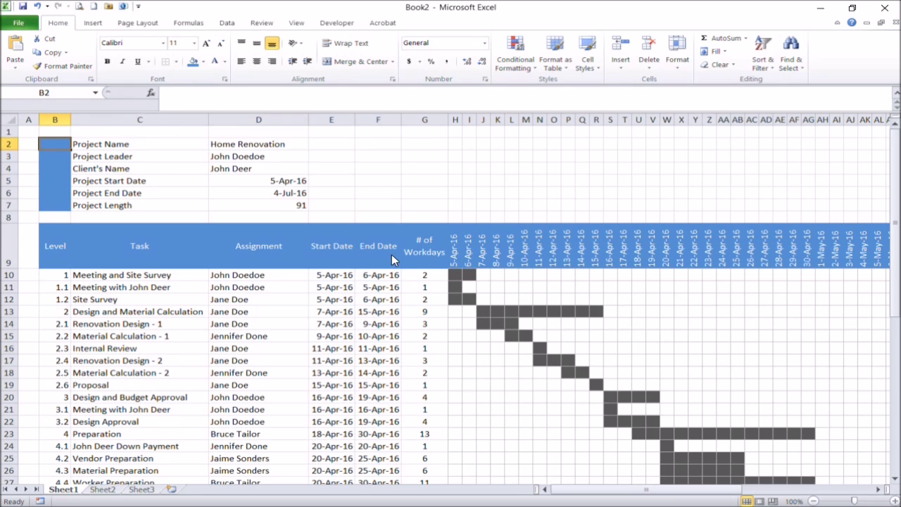
scroll(372, 200, down, 5)
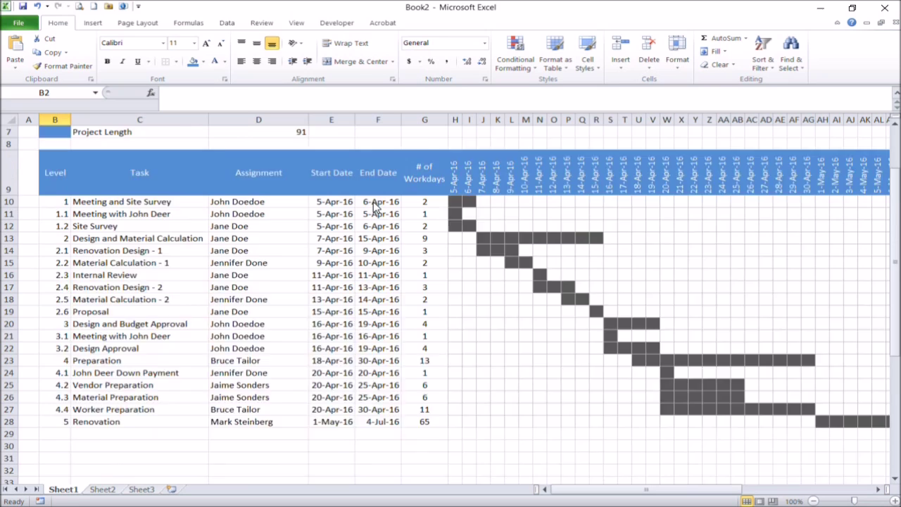
drag(665, 489, 816, 502)
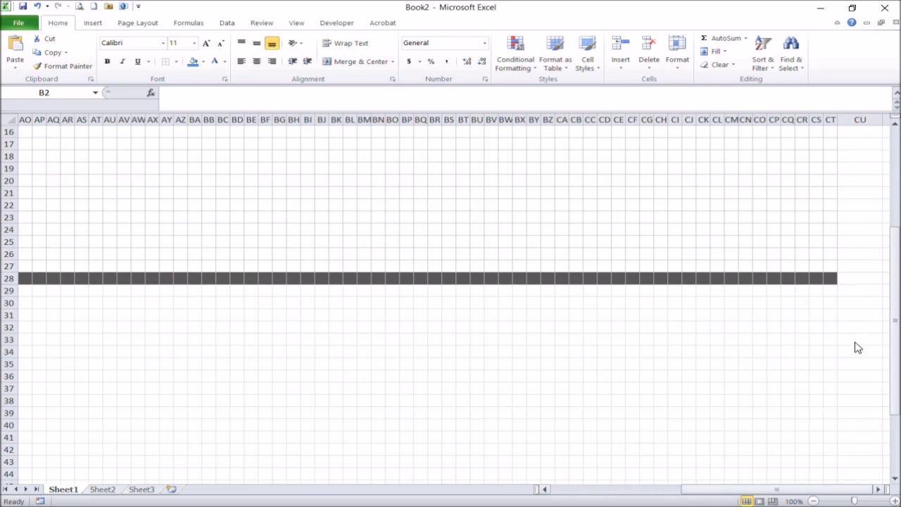
shift+click(834, 280)
- Set the print area to the range B2:CT28
drag(893, 280, 853, 261)
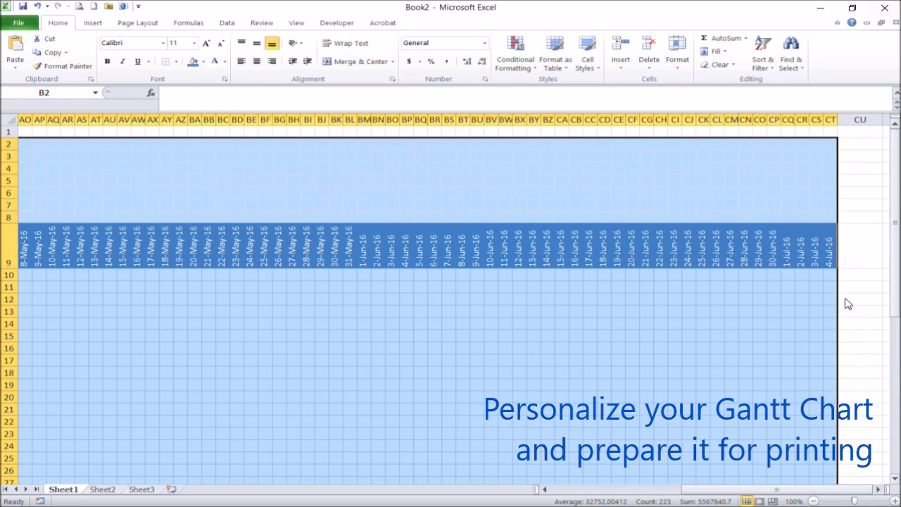
drag(776, 488, 645, 488)
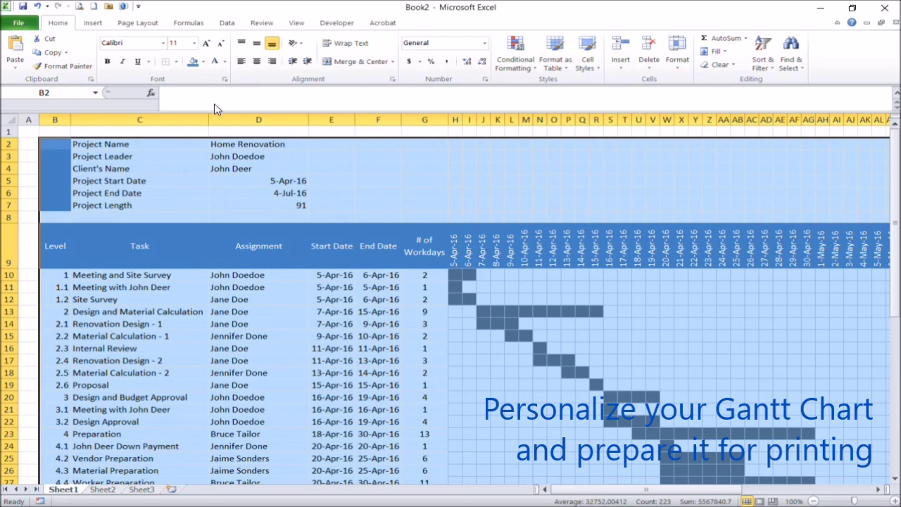
click(141, 23)
click(190, 62)
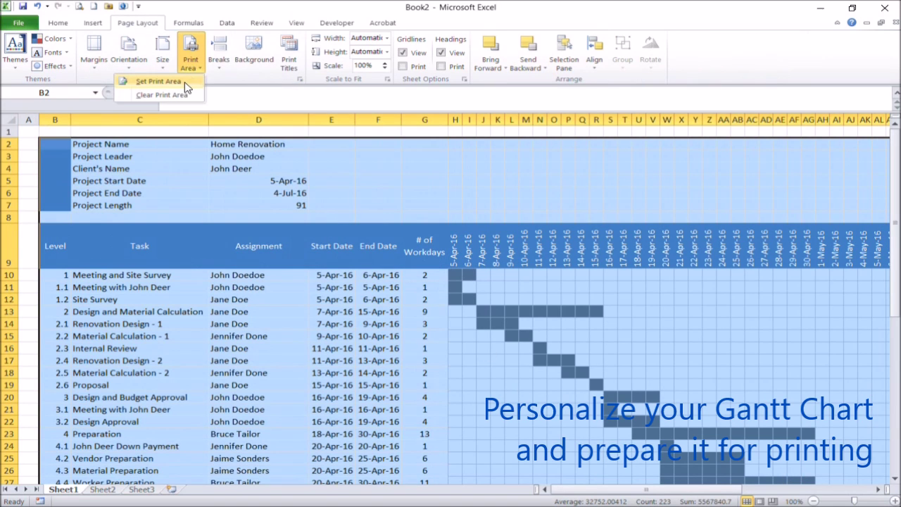
click(158, 82)
click(280, 235)
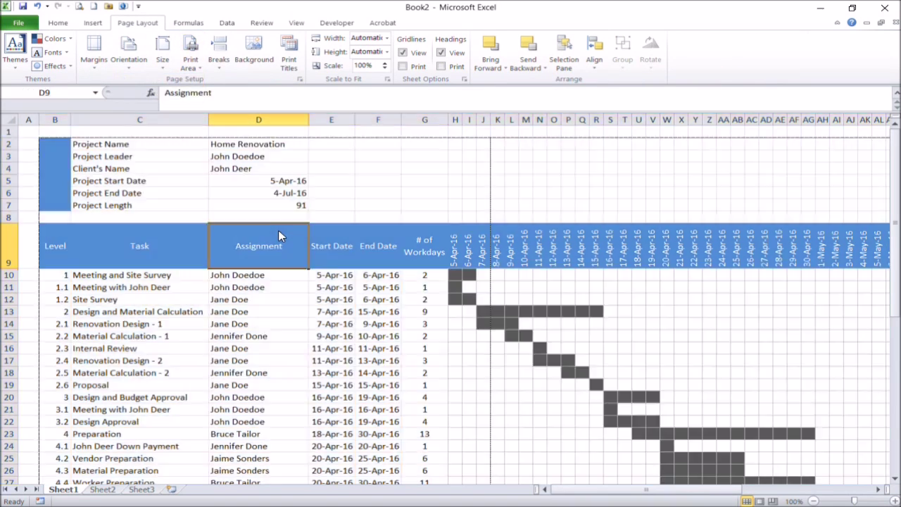
- Repeat columns $B:$G at the left of every printed page
click(288, 62)
click(691, 305)
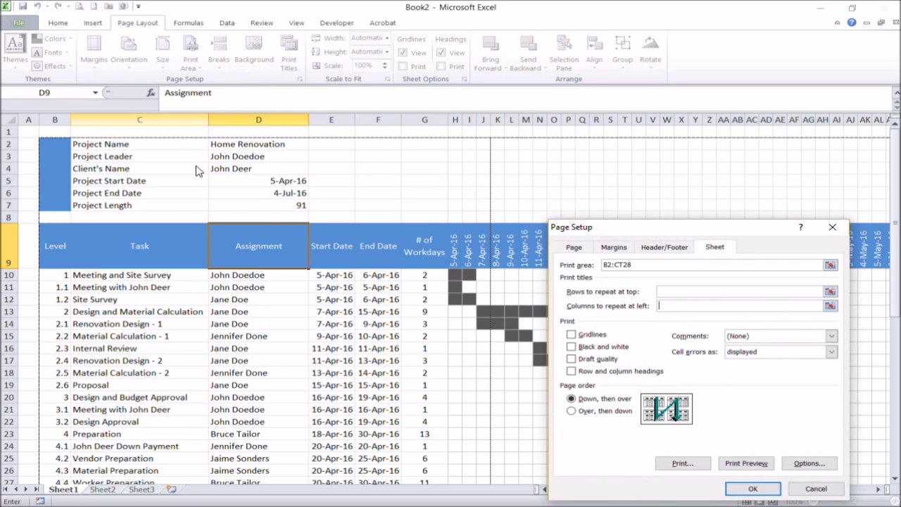
drag(53, 122, 415, 184)
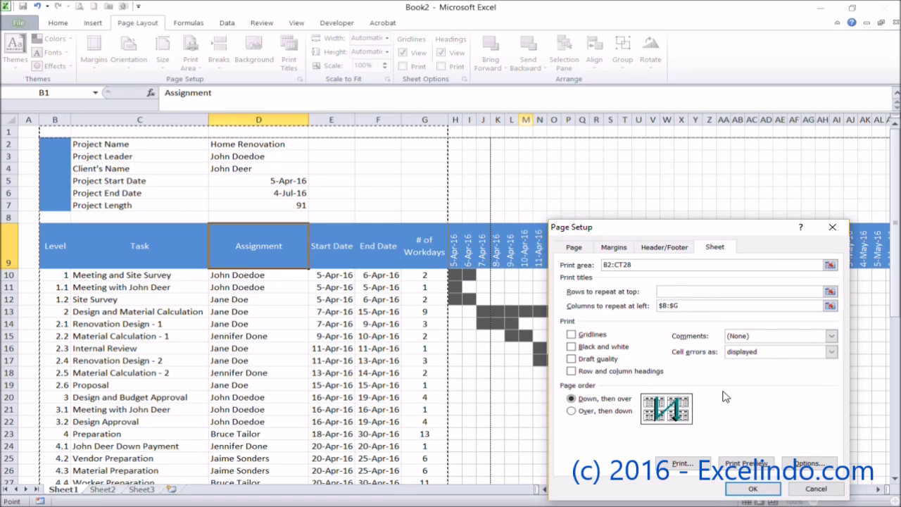
click(753, 488)
click(437, 205)
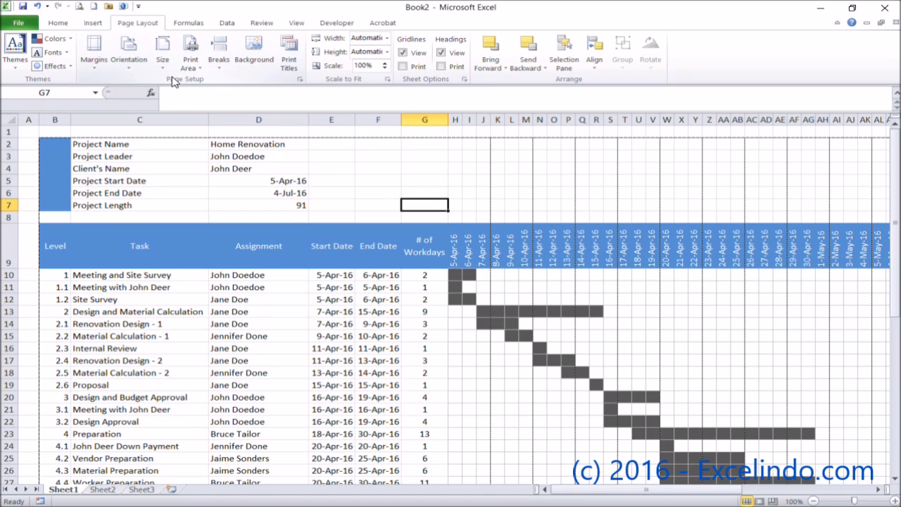
- Open the print preview of the Gantt sheet
scroll(236, 254, down, 4)
scroll(232, 246, up, 4)
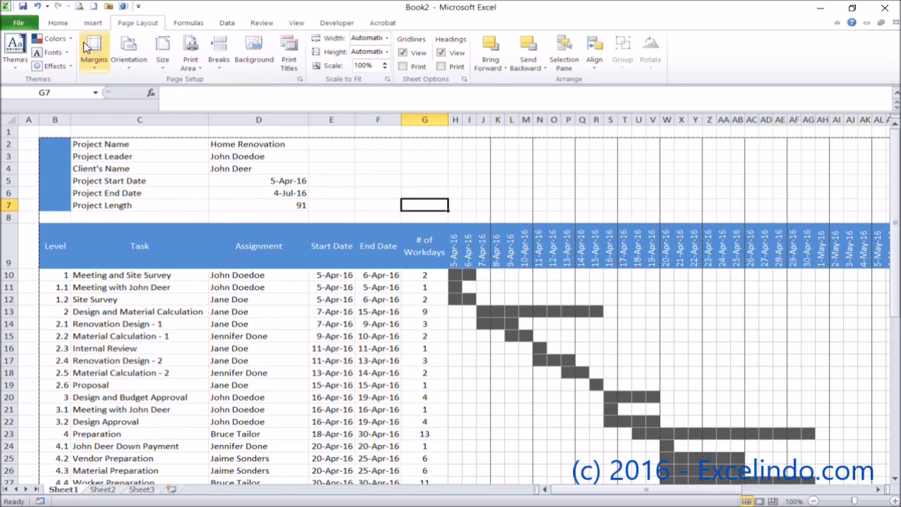
click(79, 6)
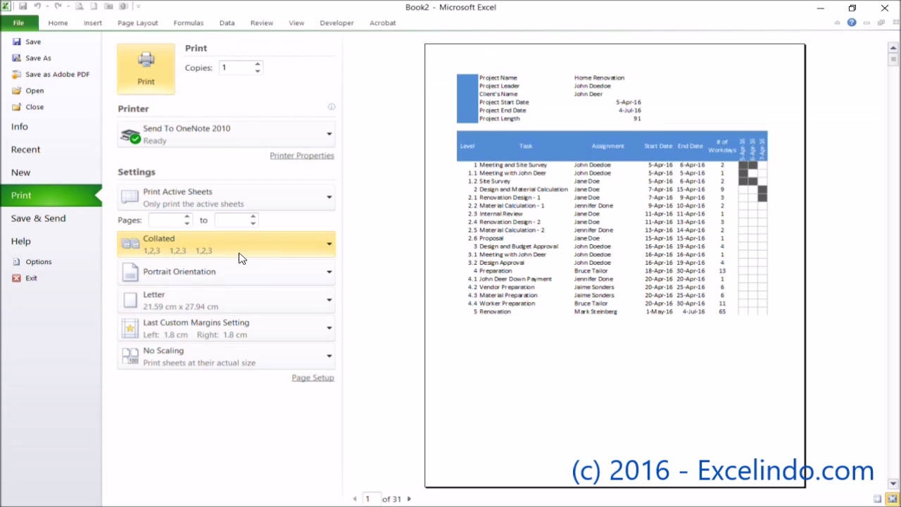
- Switch the printout to landscape orientation and page through the preview
click(272, 274)
click(251, 332)
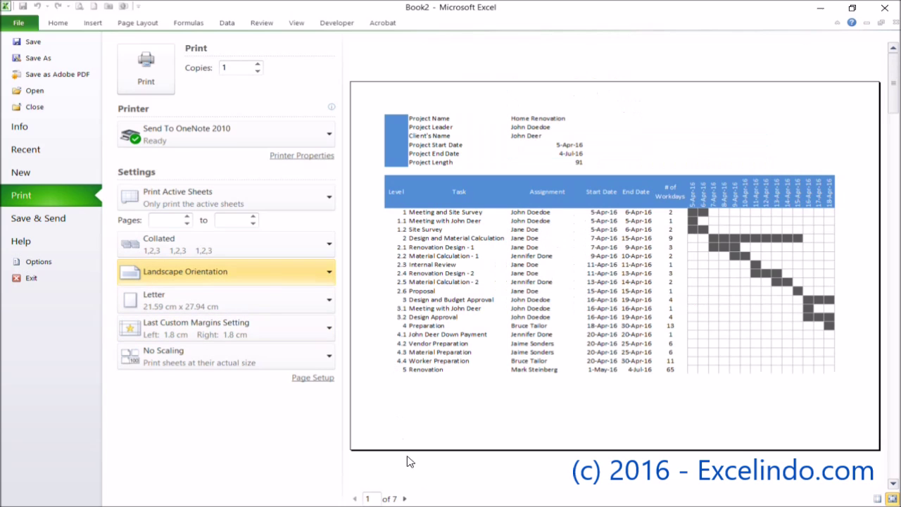
click(405, 498)
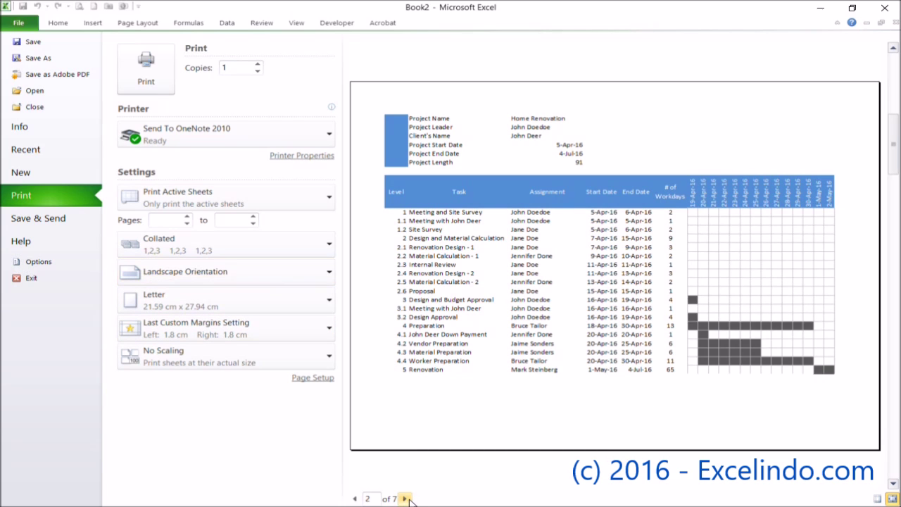
click(406, 498)
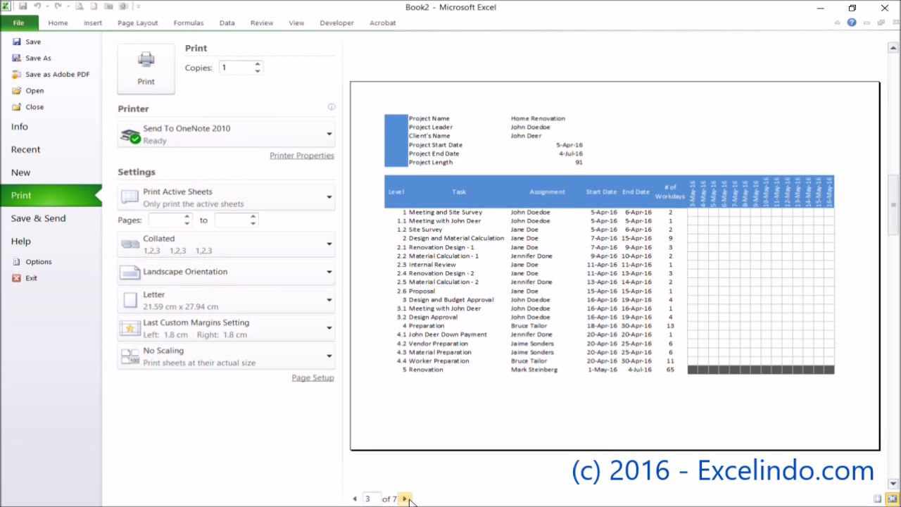
- Reduce the custom print scaling percentage and review the resulting preview pages
click(231, 354)
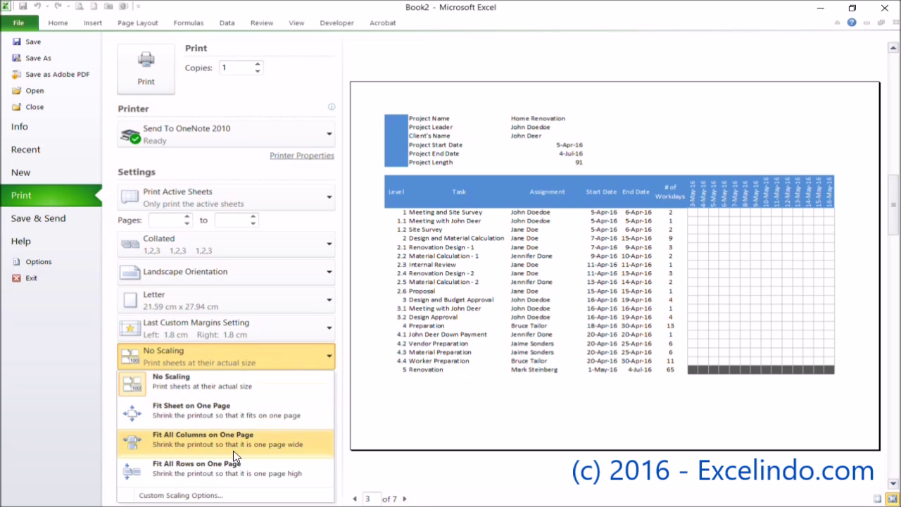
click(209, 495)
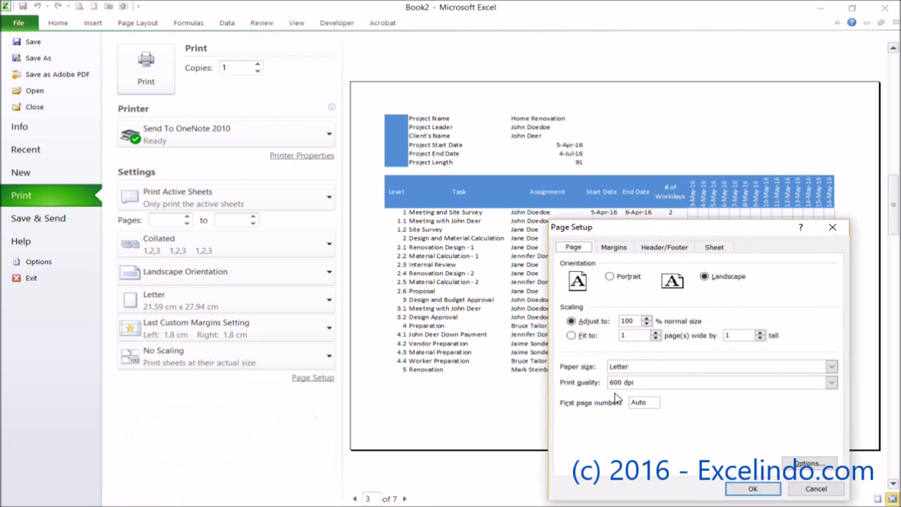
click(645, 324)
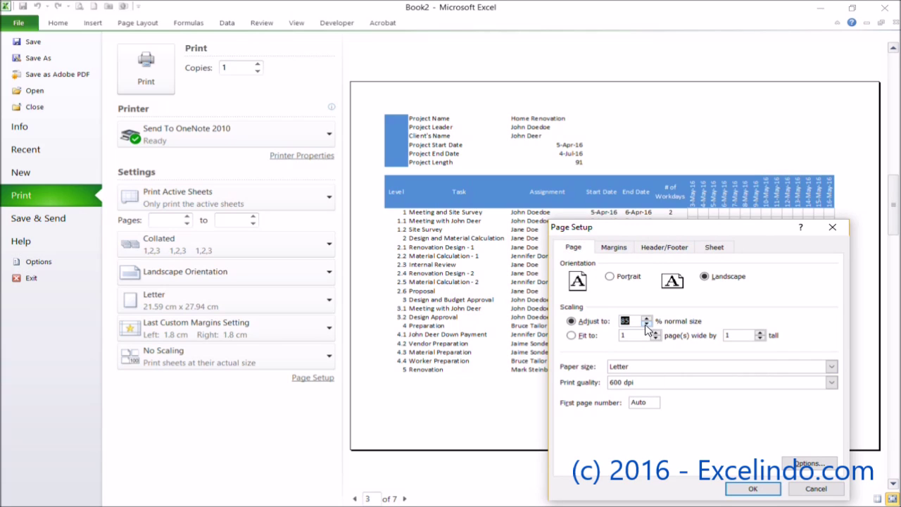
click(752, 487)
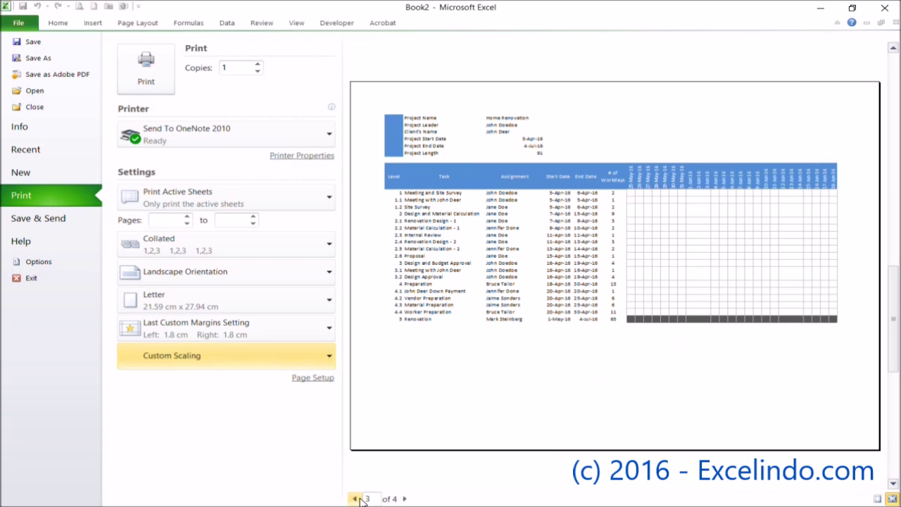
click(354, 498)
click(354, 498)
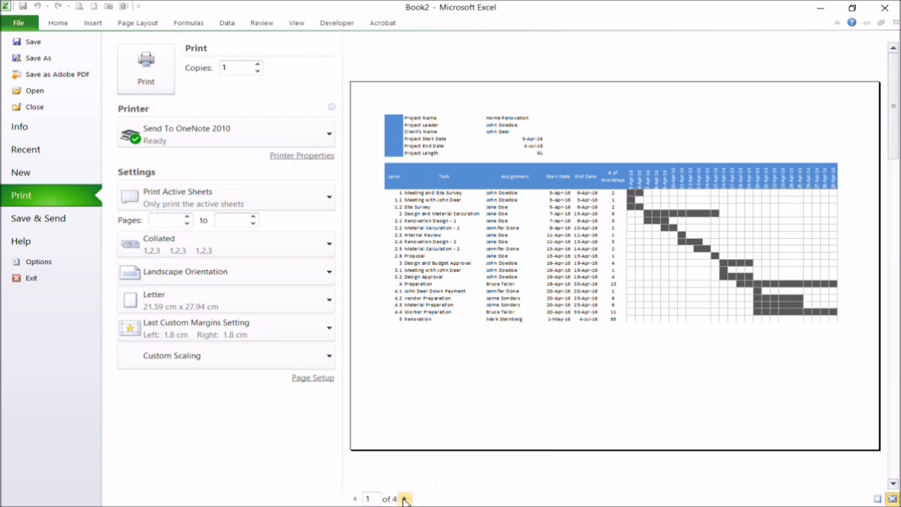
click(405, 499)
click(404, 499)
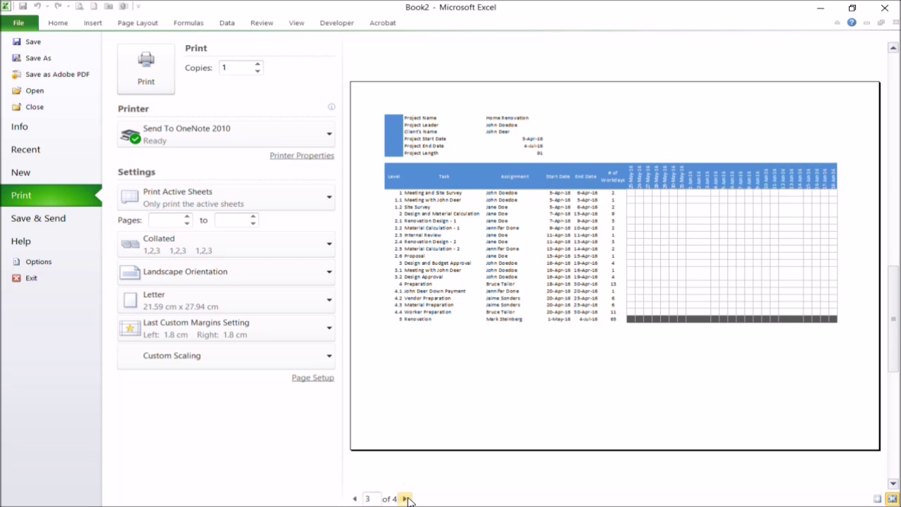
click(404, 499)
click(355, 498)
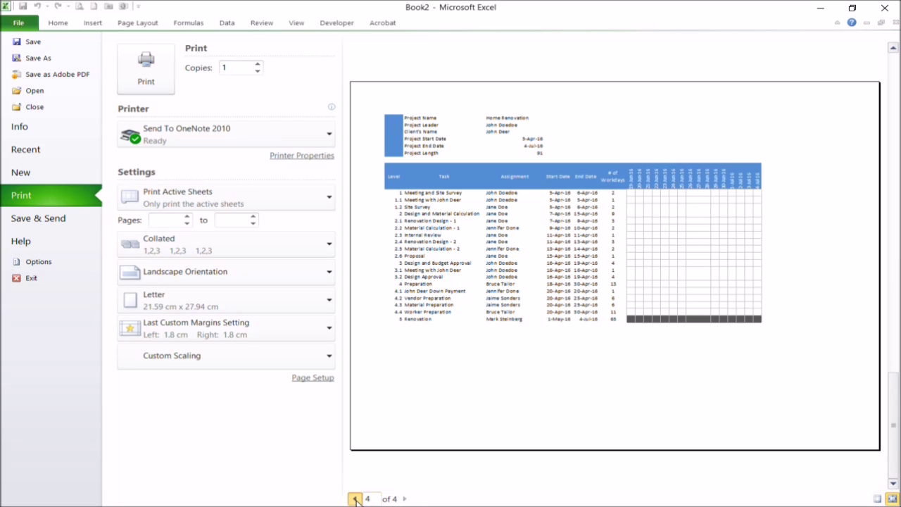
- Confirm the custom scaling and apply narrow margins, fitting the chart on 4 pages
click(237, 355)
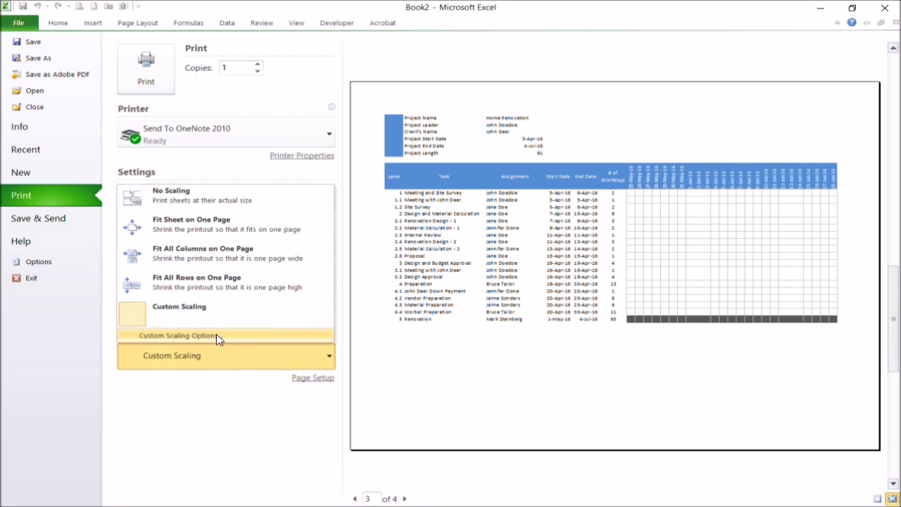
click(220, 336)
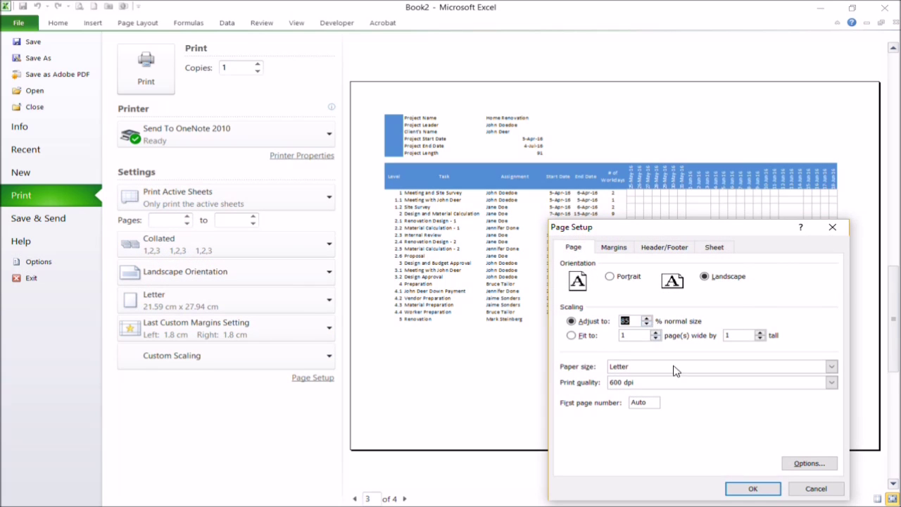
click(752, 488)
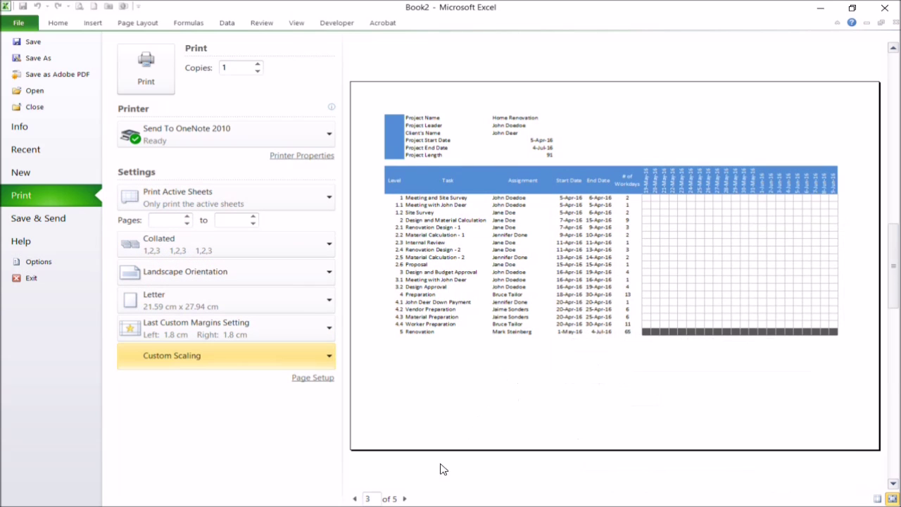
click(198, 335)
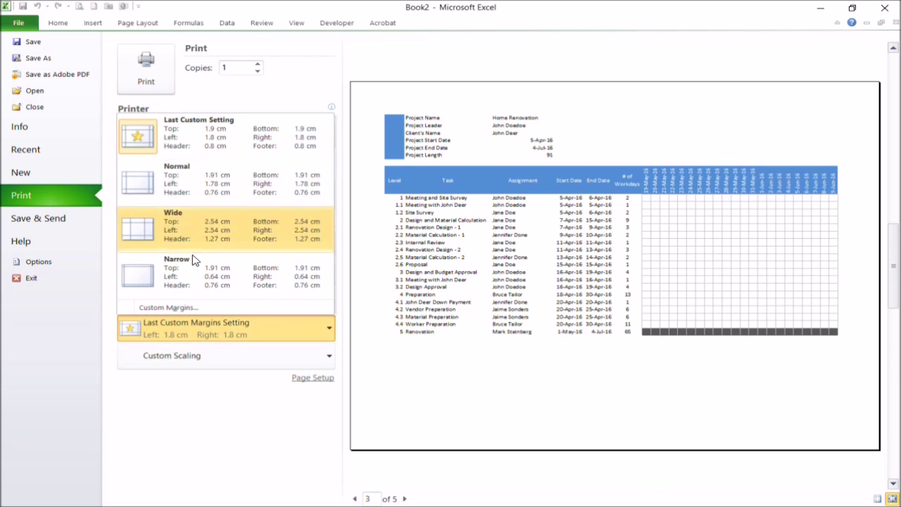
click(195, 282)
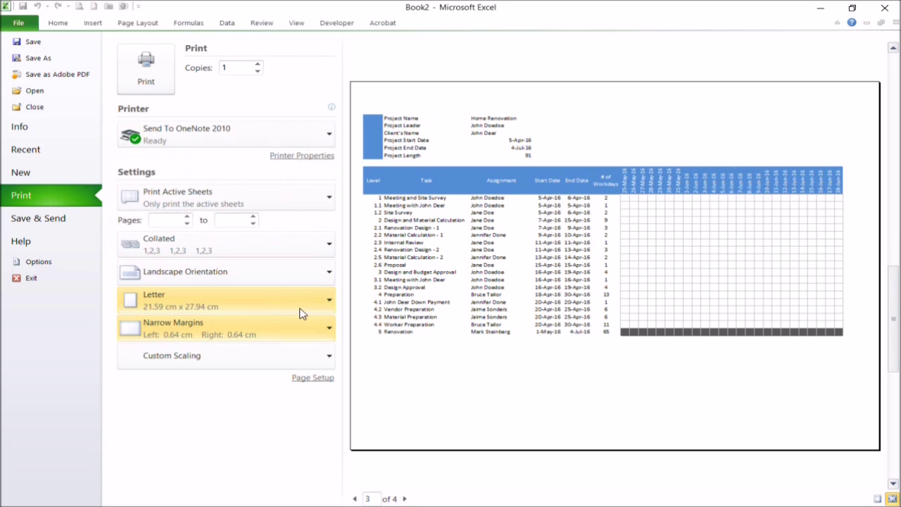
click(406, 498)
click(355, 499)
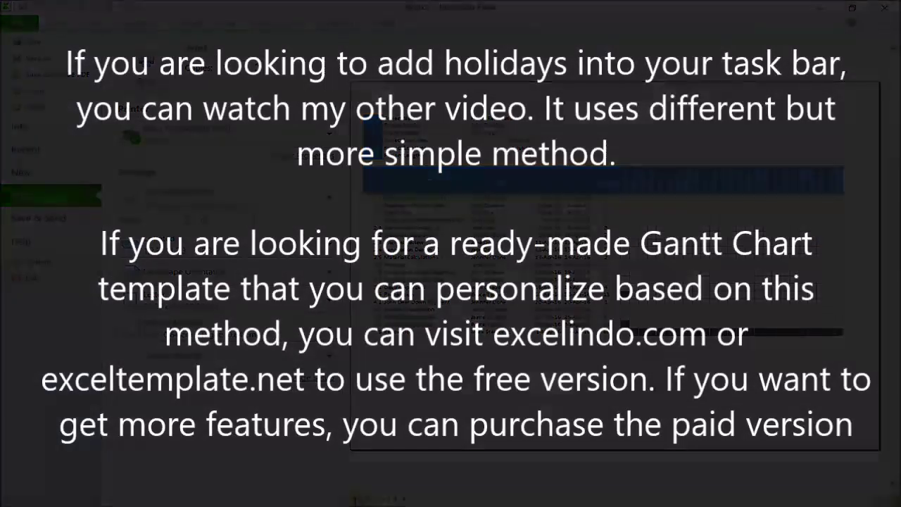